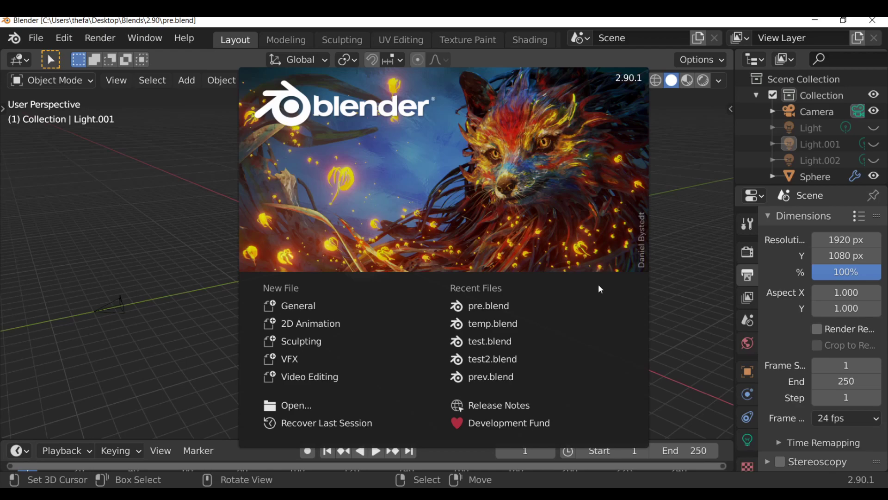
# Dismiss the splash screen, show the Shader Library's Cosmic Shaders options, and select the sphere
pyautogui.click(683, 229)
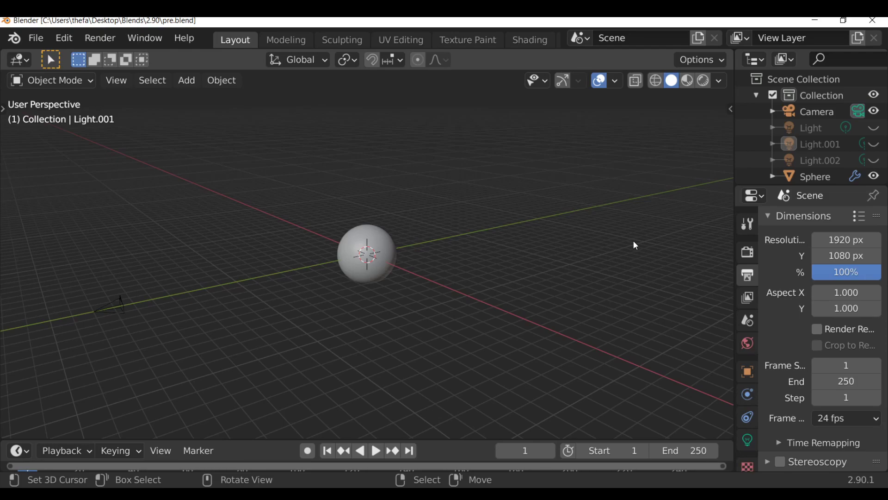
pyautogui.press('n')
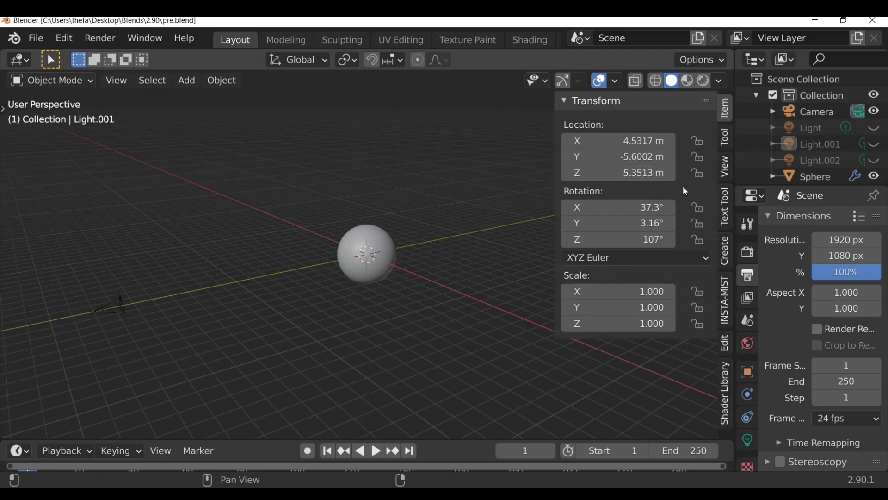
pyautogui.click(726, 372)
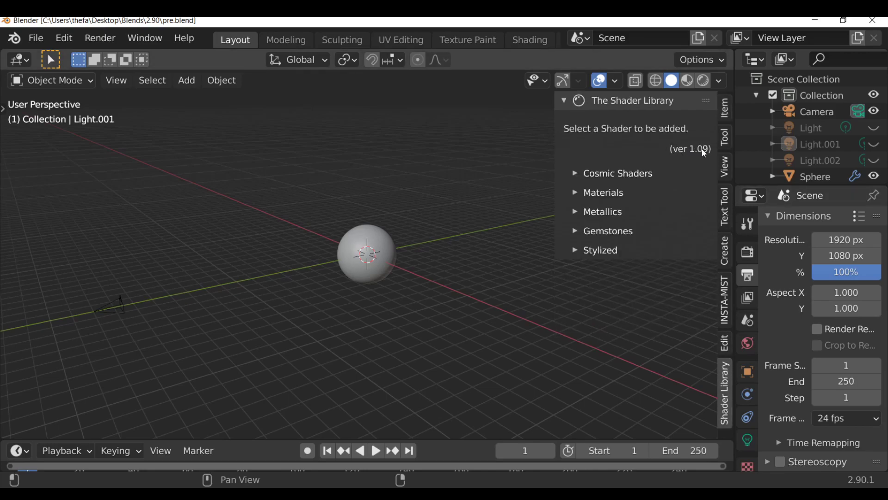
pyautogui.click(608, 174)
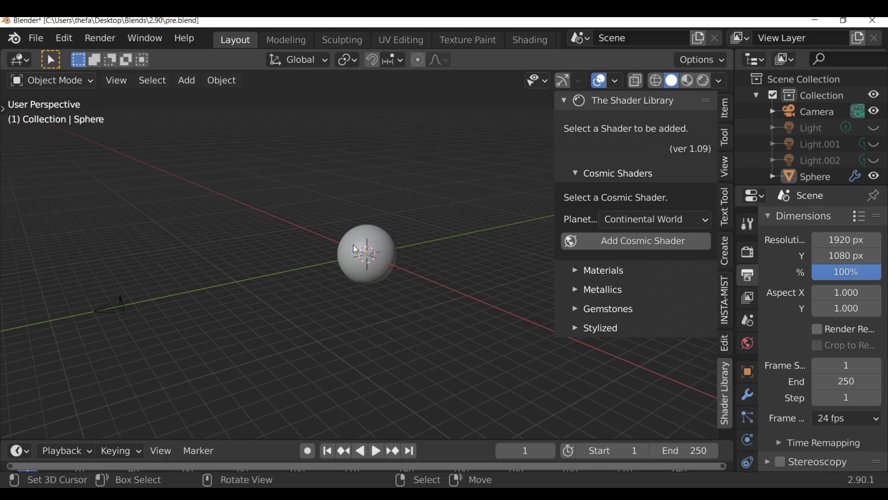
pyautogui.click(367, 268)
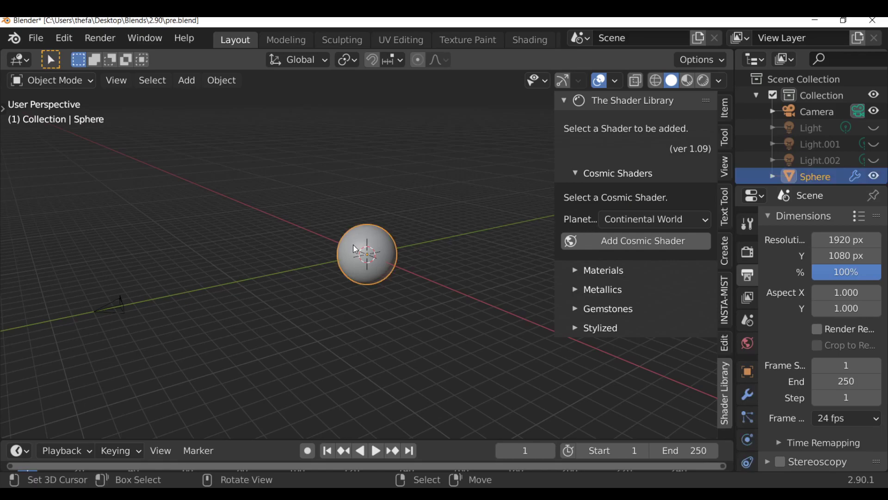
# Add a Continental World cosmic shader to the sphere using Principled shading instead of Emission
pyautogui.click(638, 240)
pyautogui.moveTo(646, 230); pyautogui.dragTo(187, 150)
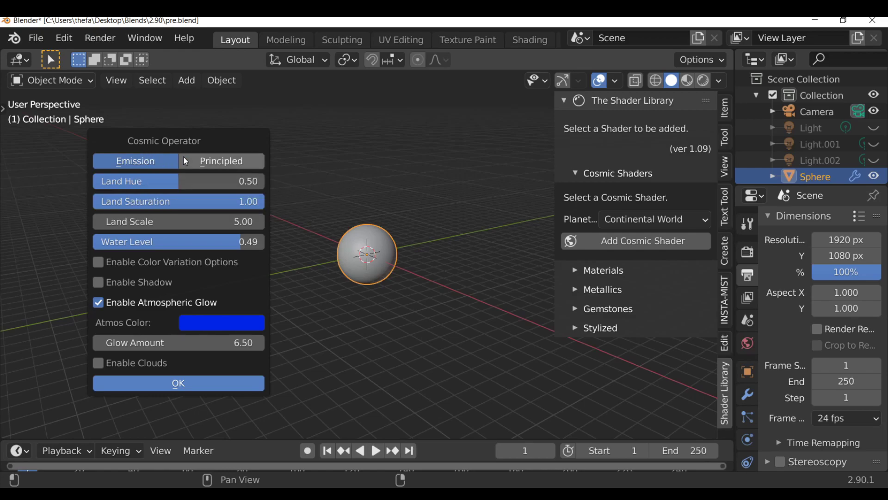
pyautogui.click(217, 164)
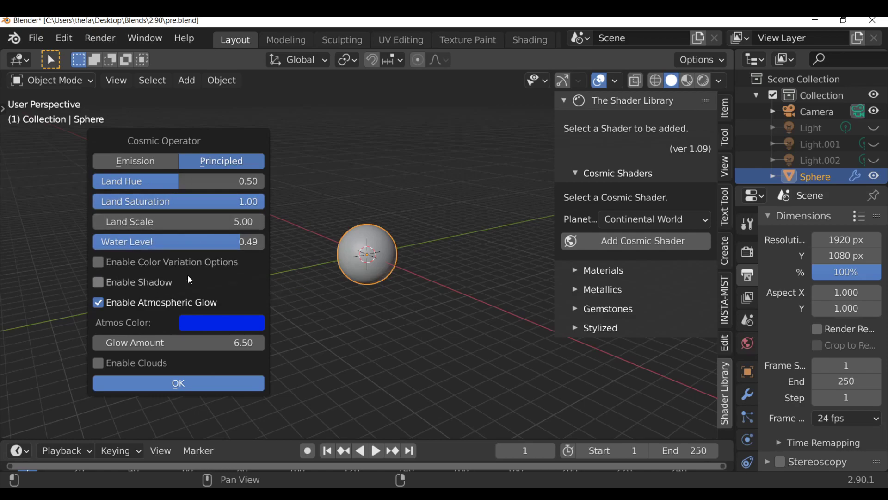
pyautogui.click(177, 381)
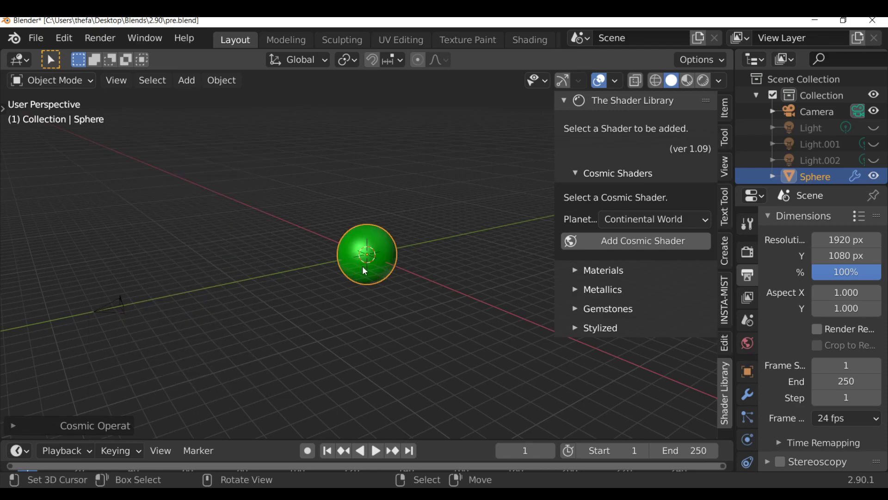
# Switch the viewport to Rendered shading and orbit around the blue ocean planet
pyautogui.click(707, 82)
pyautogui.scroll(4, 392, 268)
pyautogui.scroll(4, 392, 268)
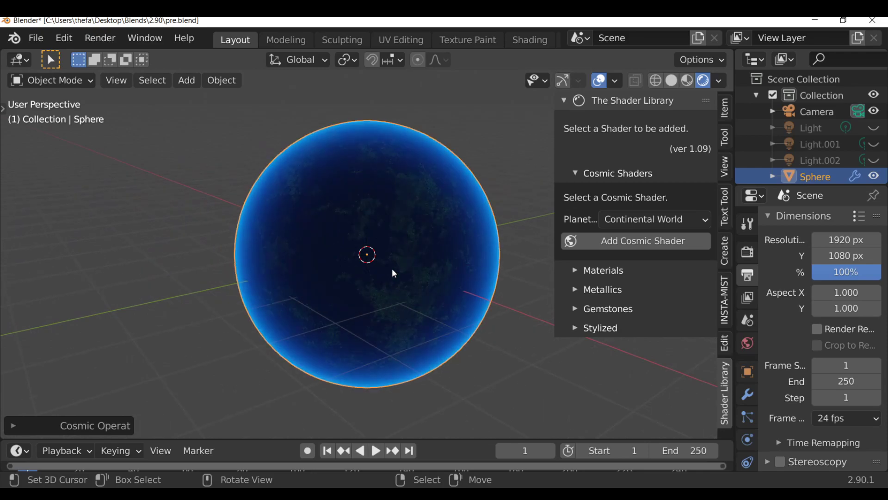
pyautogui.moveTo(392, 268)
pyautogui.mouseDown(button='middle')
pyautogui.moveTo(429, 266)
pyautogui.moveTo(392, 276)
pyautogui.mouseUp(button='middle')
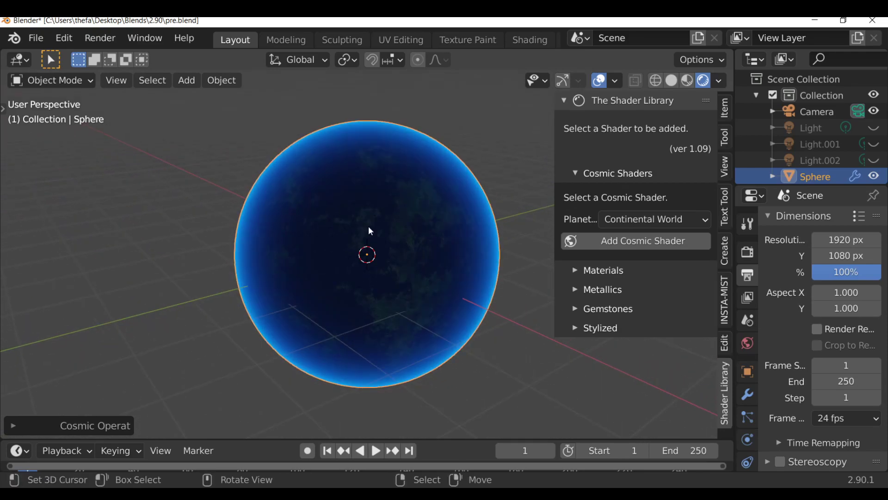
# Unhide the lights with Alt+H and bring back the cosmic shader settings
pyautogui.hotkey('alt', 'h')
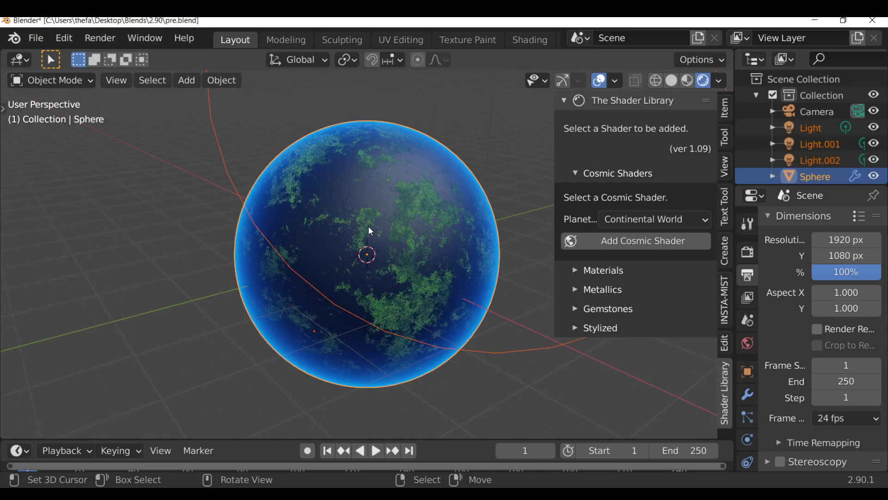
pyautogui.scroll(-4, 374, 259)
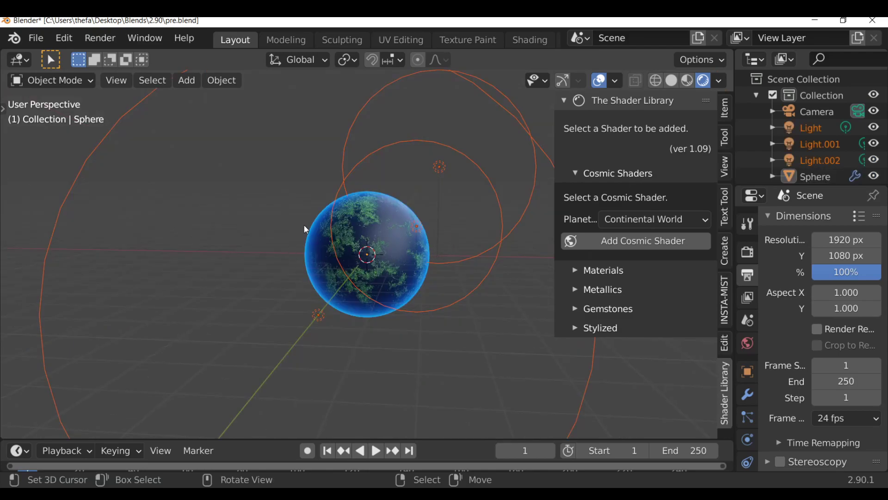
pyautogui.moveTo(382, 229); pyautogui.dragTo(382, 232, button='middle')
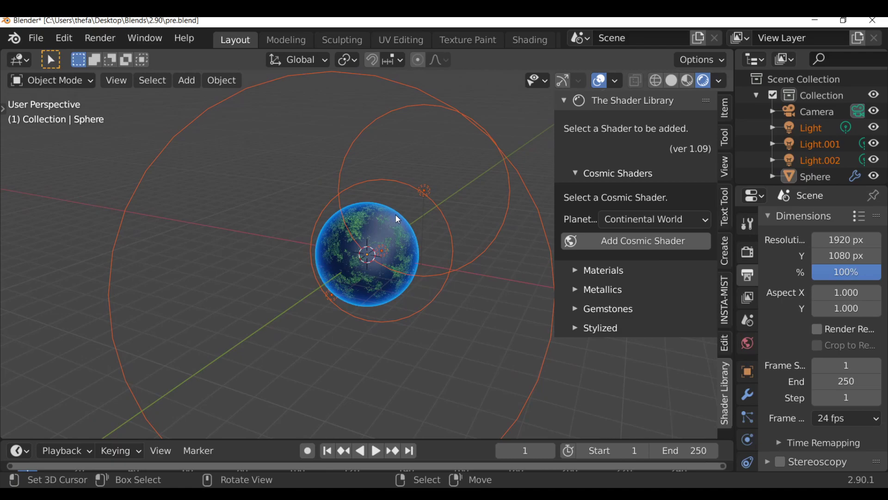
pyautogui.scroll(3, 395, 214)
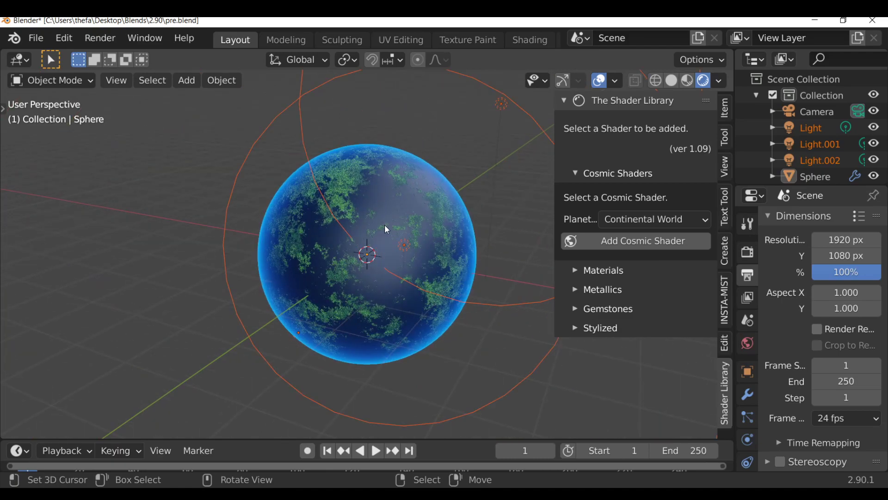
pyautogui.click(647, 240)
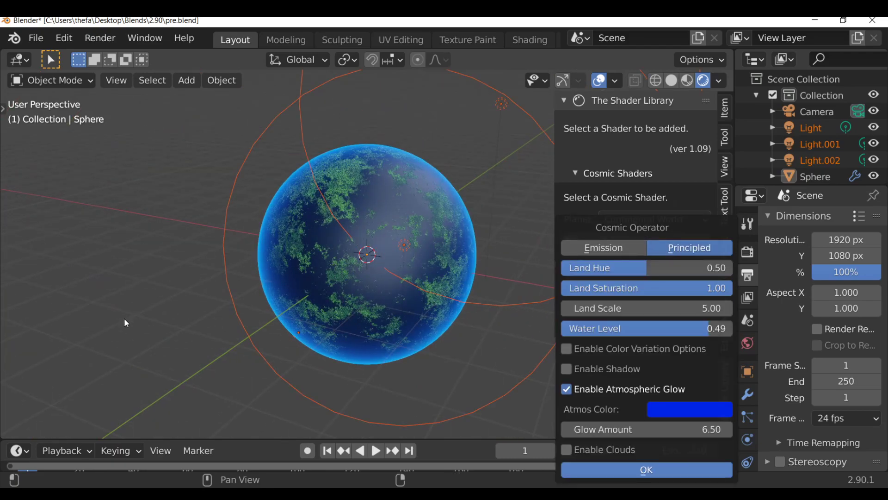
# Reapply the cosmic shader with pale yellow colour variation at size 8.38, and enable shadow
pyautogui.click(647, 470)
pyautogui.click(11, 424)
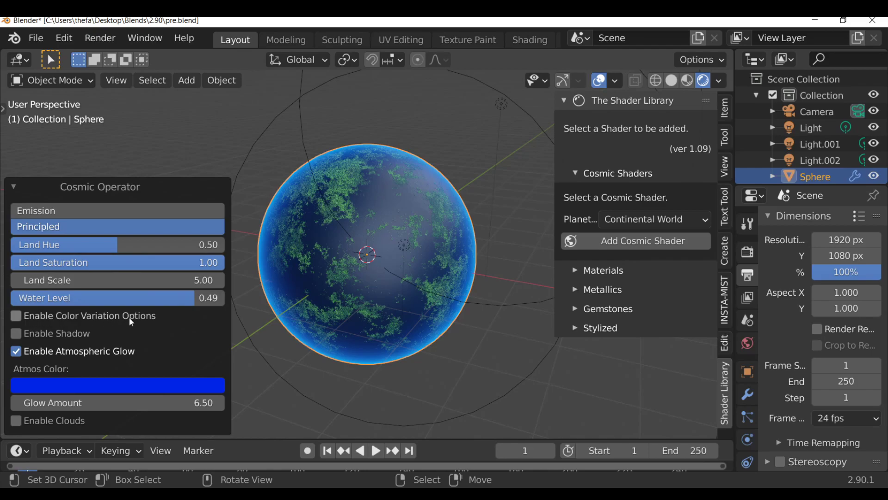
pyautogui.scroll(2, 374, 227)
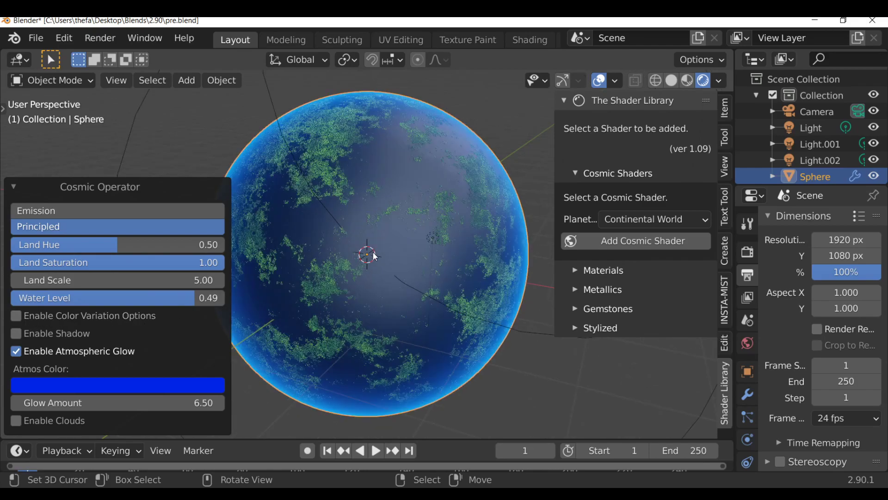
pyautogui.scroll(2, 361, 208)
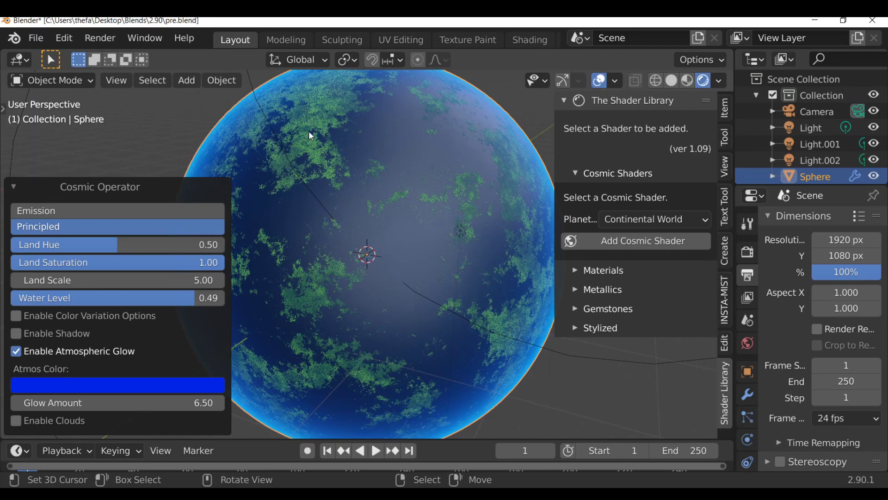
pyautogui.click(22, 315)
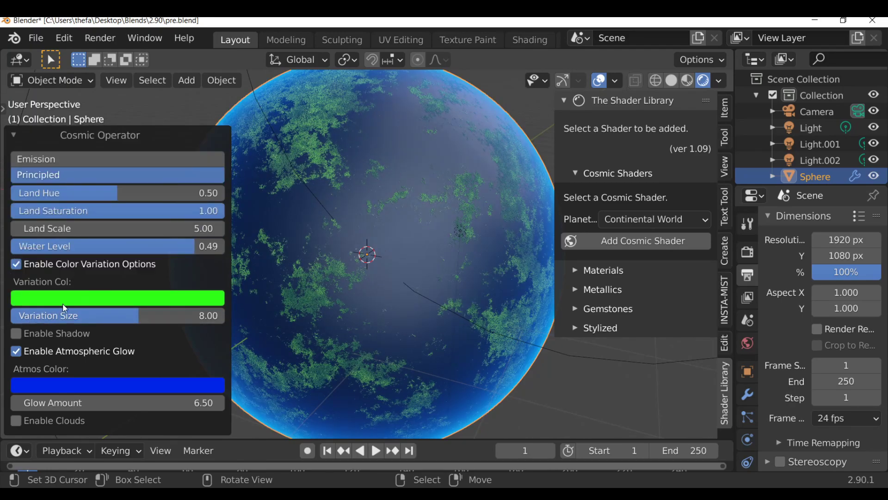
pyautogui.click(77, 296)
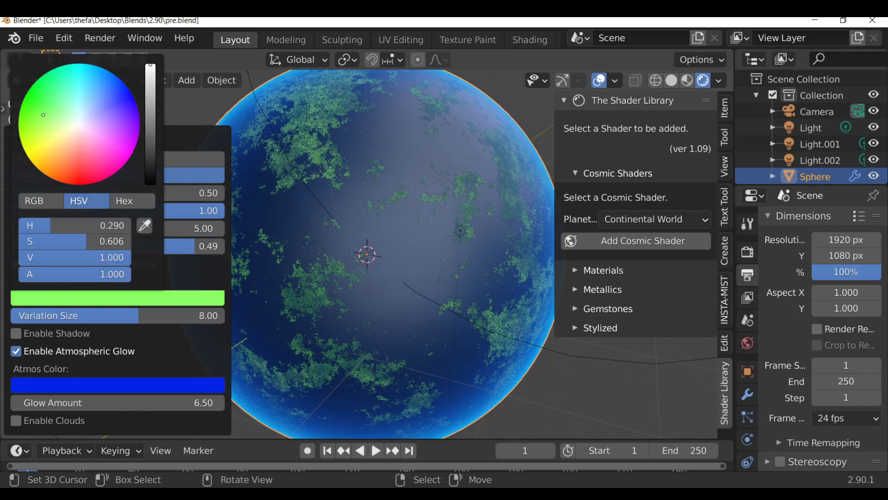
pyautogui.click(50, 125)
pyautogui.moveTo(140, 317)
pyautogui.mouseDown()
pyautogui.moveTo(82, 315)
pyautogui.moveTo(155, 315)
pyautogui.mouseUp()
pyautogui.scroll(-3, 372, 279)
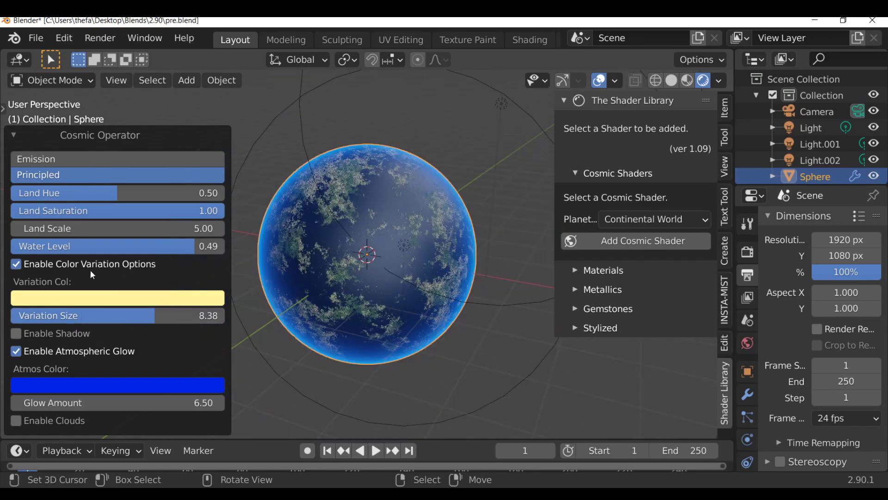
pyautogui.click(41, 333)
# Close the shader settings and rotate the planet around Z to show different continents
pyautogui.click(377, 246)
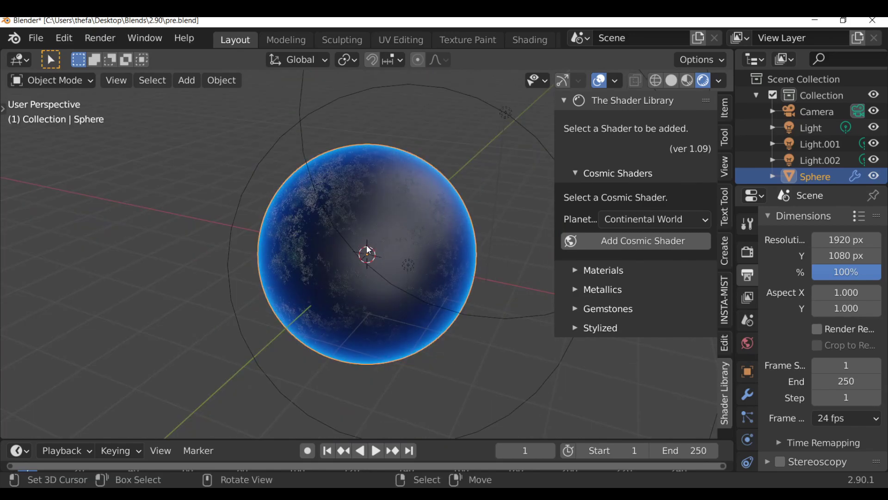
pyautogui.moveTo(368, 250); pyautogui.dragTo(396, 254, button='middle')
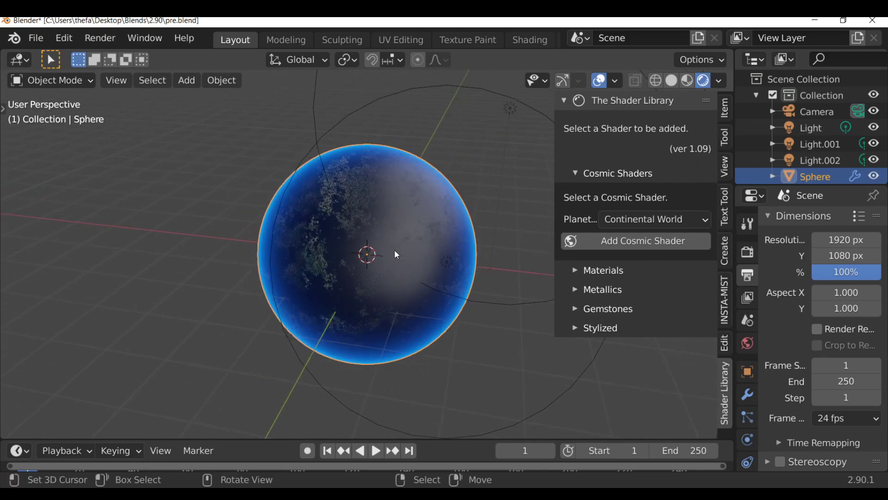
pyautogui.scroll(-3, 395, 255)
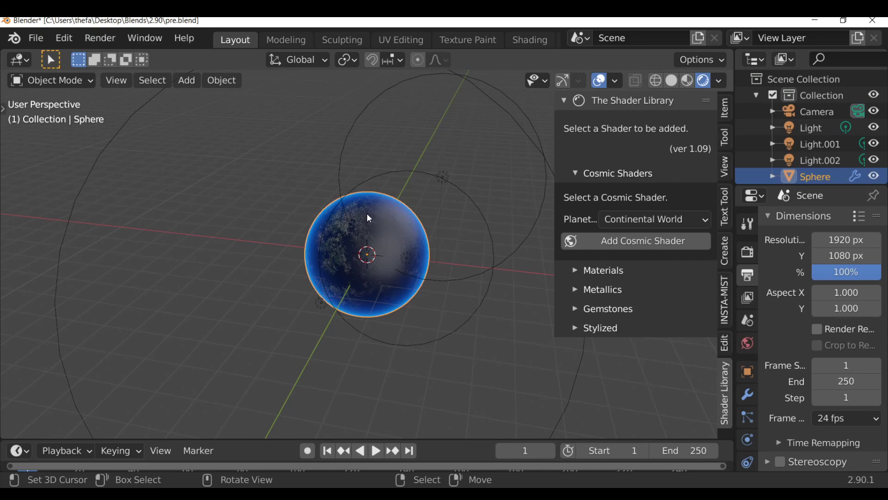
pyautogui.press('r')
pyautogui.press('z')
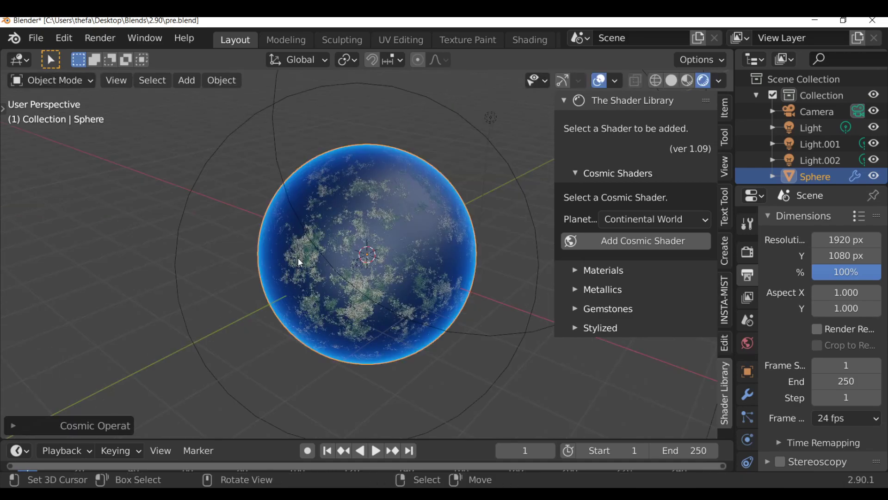
pyautogui.moveTo(299, 262); pyautogui.dragTo(338, 251, button='middle')
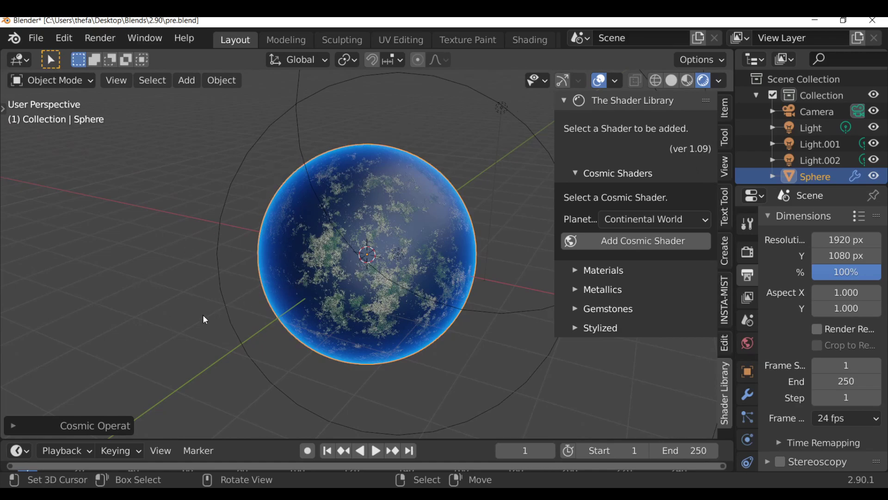
pyautogui.click(14, 424)
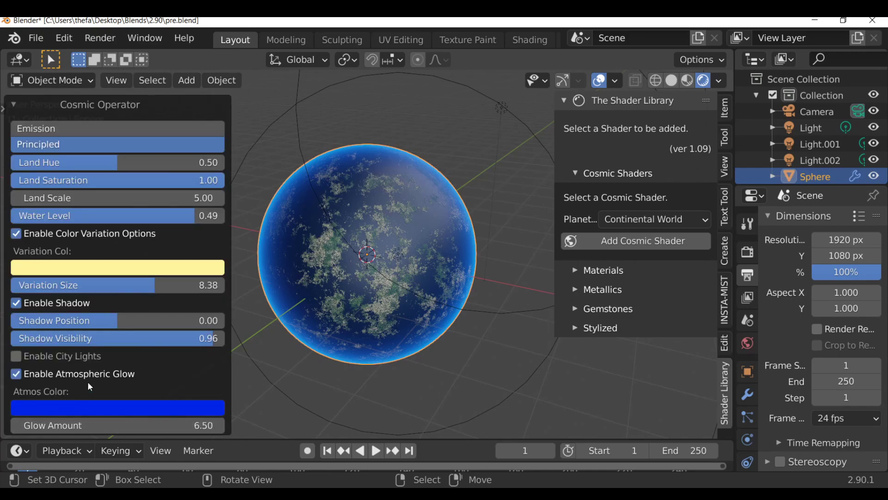
# Enable city lights, set shadow position to 0.17 and shadow visibility to 0.69
pyautogui.click(30, 357)
pyautogui.moveTo(273, 334); pyautogui.dragTo(410, 307, button='middle')
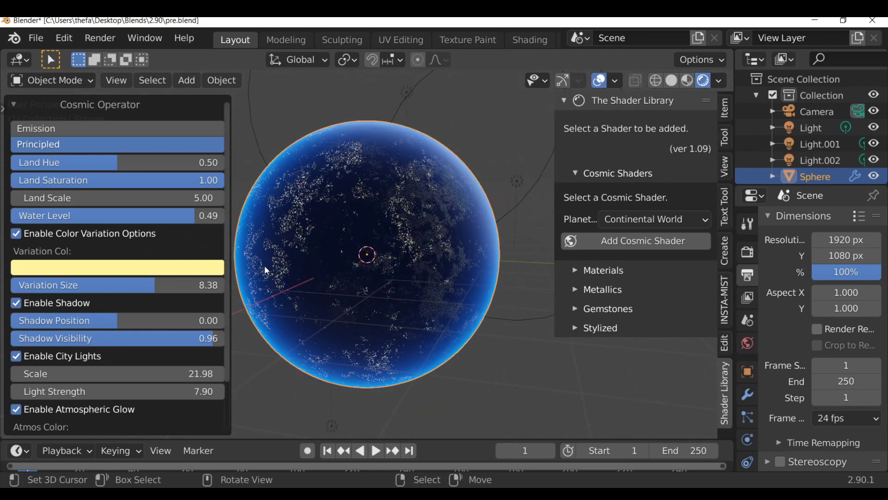
pyautogui.moveTo(368, 301)
pyautogui.mouseDown(button='middle')
pyautogui.moveTo(300, 317)
pyautogui.moveTo(351, 287)
pyautogui.mouseUp(button='middle')
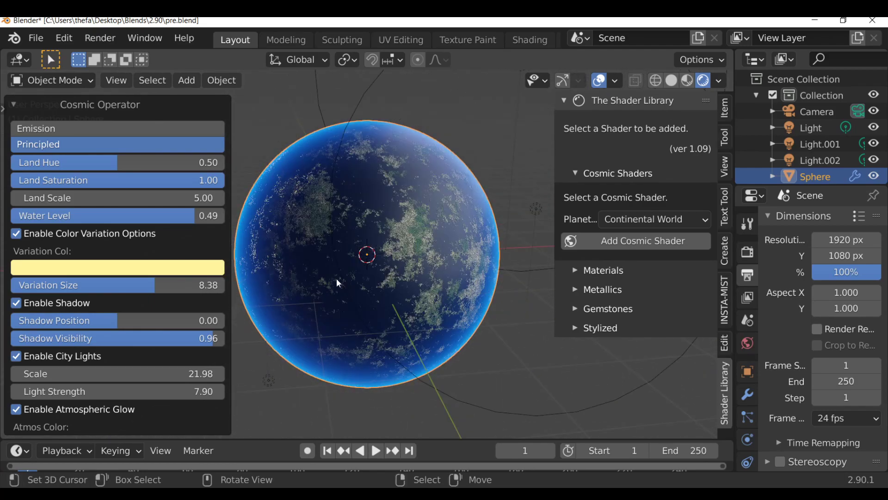
pyautogui.moveTo(118, 318)
pyautogui.mouseDown()
pyautogui.moveTo(109, 320)
pyautogui.moveTo(158, 320)
pyautogui.mouseUp()
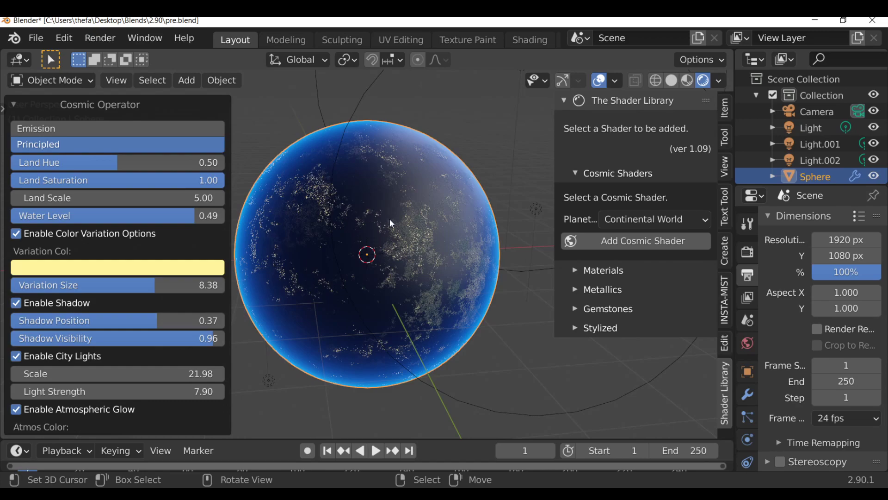
pyautogui.moveTo(122, 320); pyautogui.dragTo(100, 319)
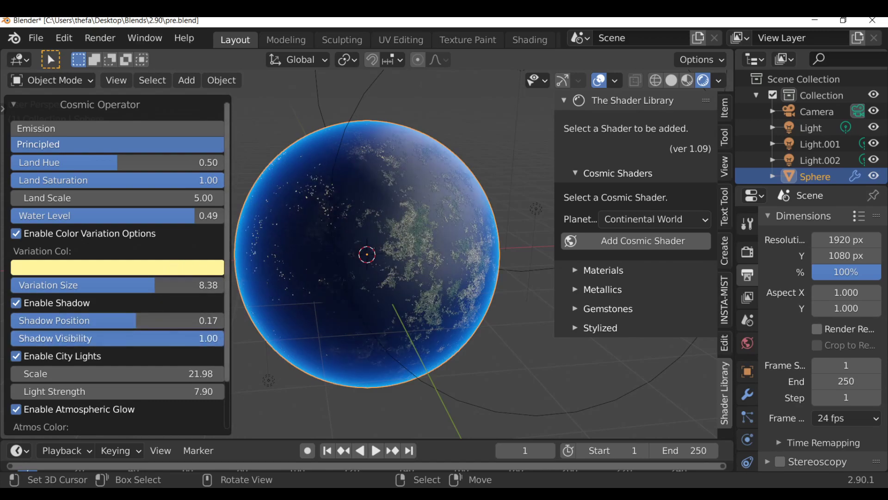
pyautogui.moveTo(213, 338); pyautogui.dragTo(87, 338)
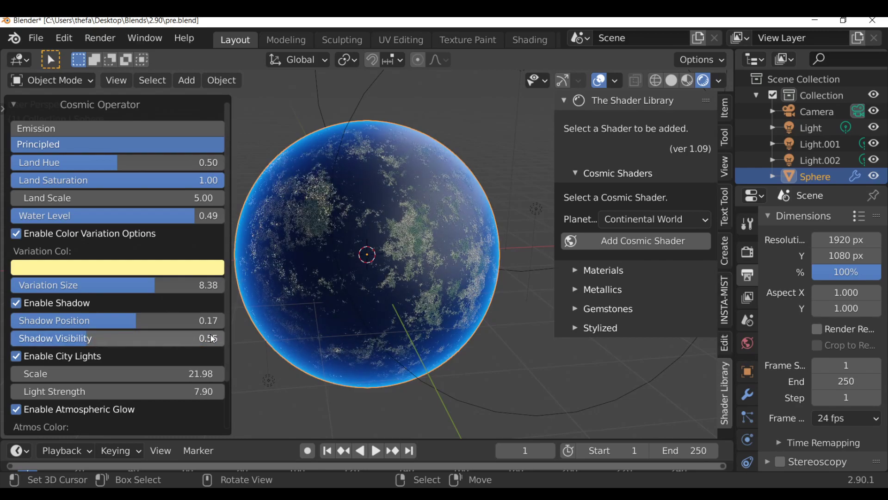
# Tune the city lights to roughly 32 scale and 9.4 light strength
pyautogui.scroll(-1, 116, 278)
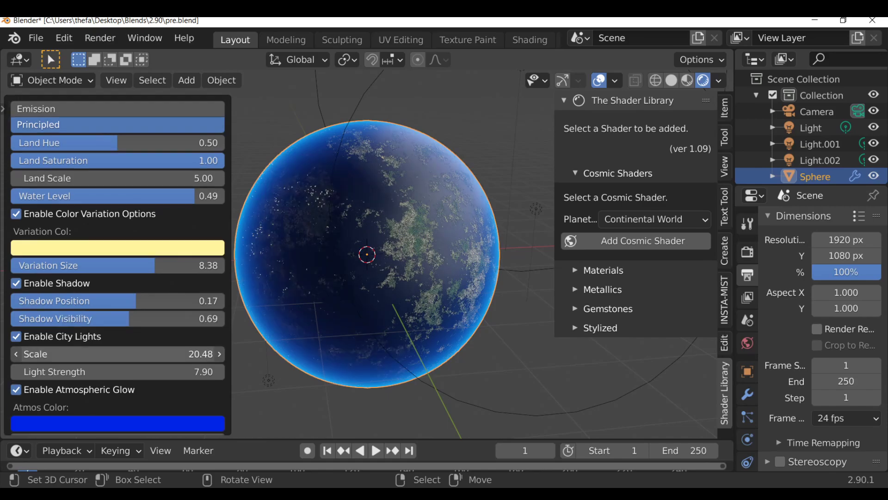
pyautogui.moveTo(139, 354); pyautogui.dragTo(125, 354)
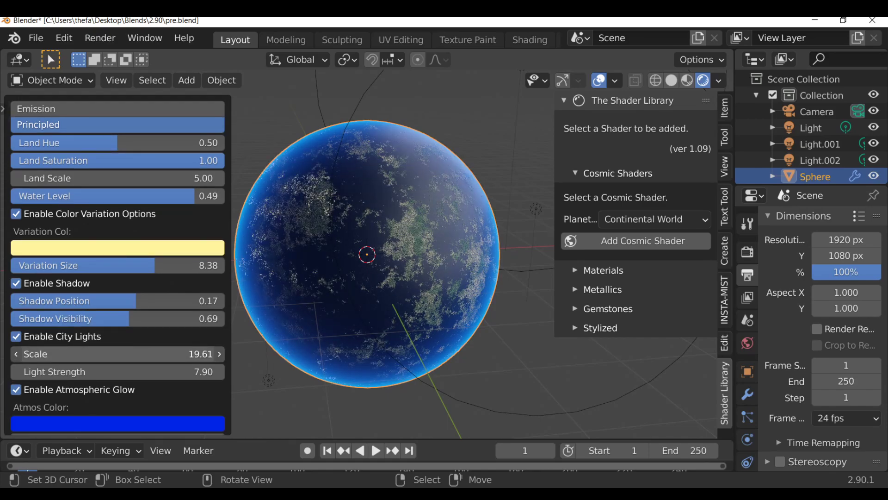
pyautogui.moveTo(116, 354); pyautogui.dragTo(111, 354)
pyautogui.scroll(3, 336, 286)
pyautogui.moveTo(115, 354)
pyautogui.mouseDown()
pyautogui.moveTo(162, 354)
pyautogui.moveTo(160, 371)
pyautogui.moveTo(139, 371)
pyautogui.moveTo(175, 371)
pyautogui.moveTo(157, 371)
pyautogui.mouseUp()
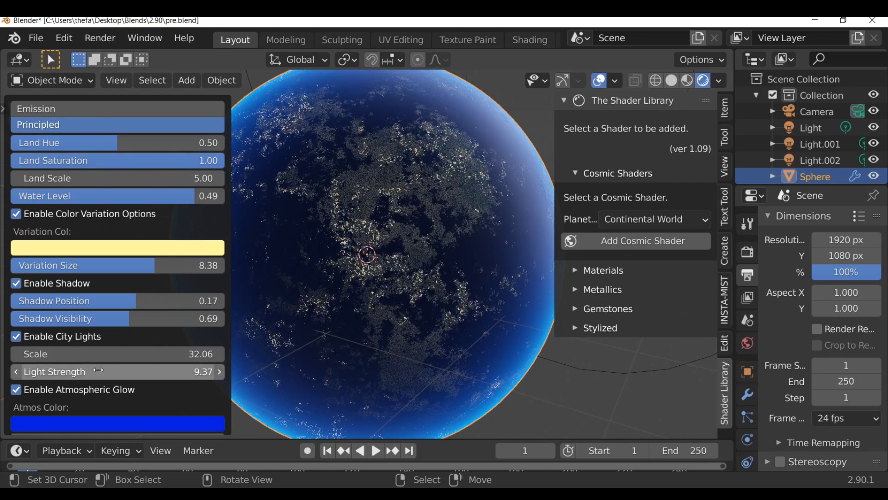
pyautogui.scroll(-4, 340, 326)
pyautogui.scroll(1, 102, 332)
# Turn on Bloom in Render Properties and lower its threshold to 0.475
pyautogui.click(19, 105)
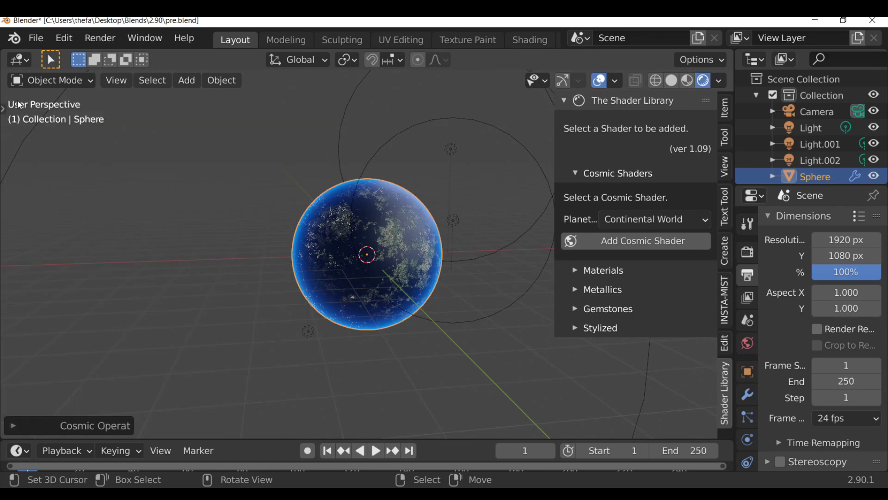
pyautogui.click(747, 252)
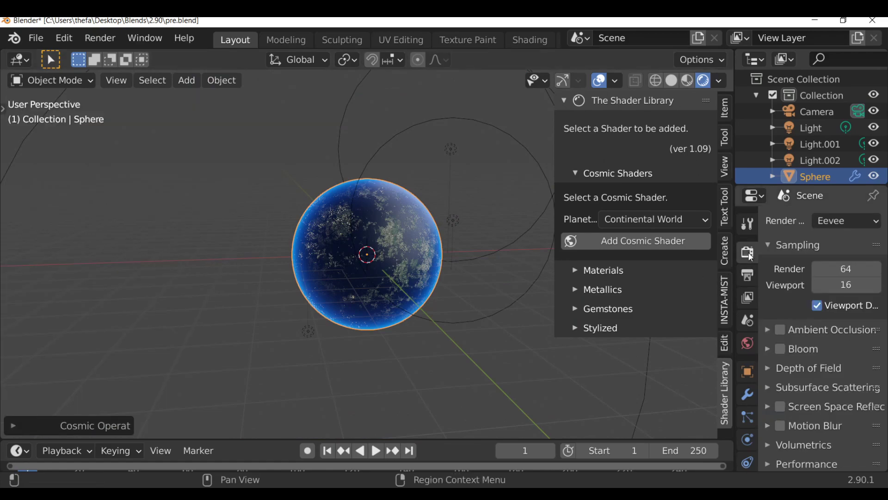
pyautogui.click(787, 348)
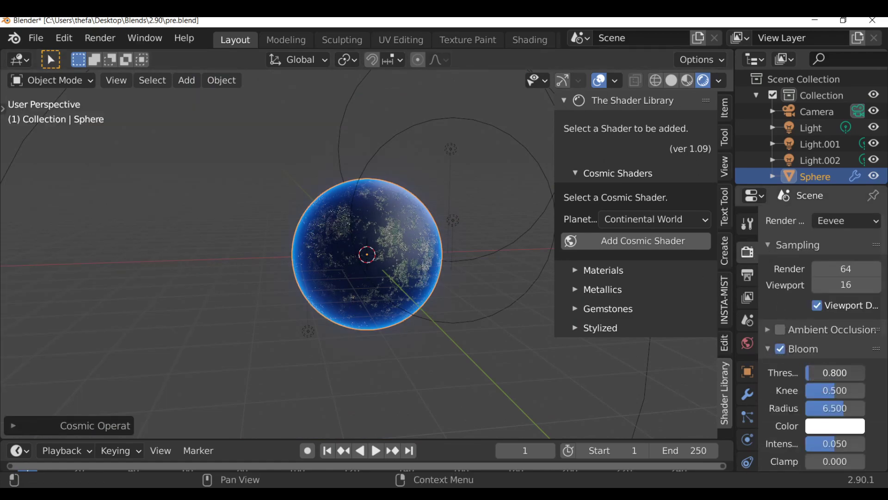
pyautogui.moveTo(807, 371); pyautogui.dragTo(828, 372)
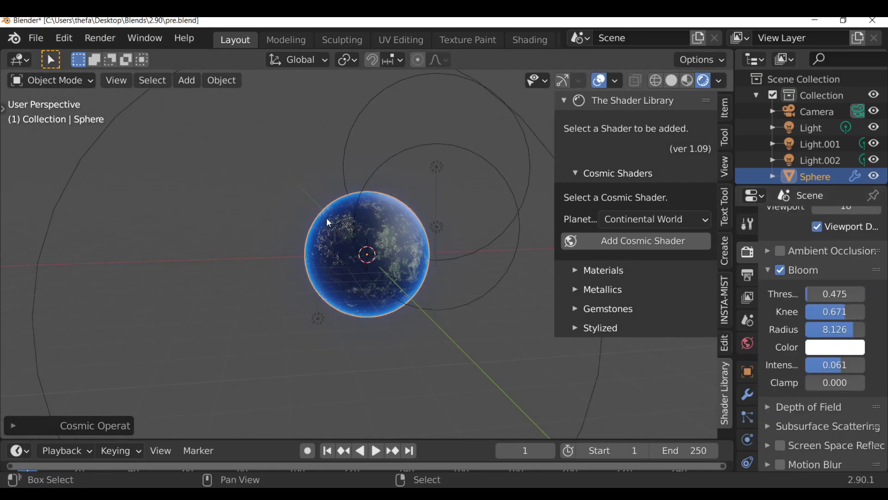
pyautogui.hotkey('shift', 'a')
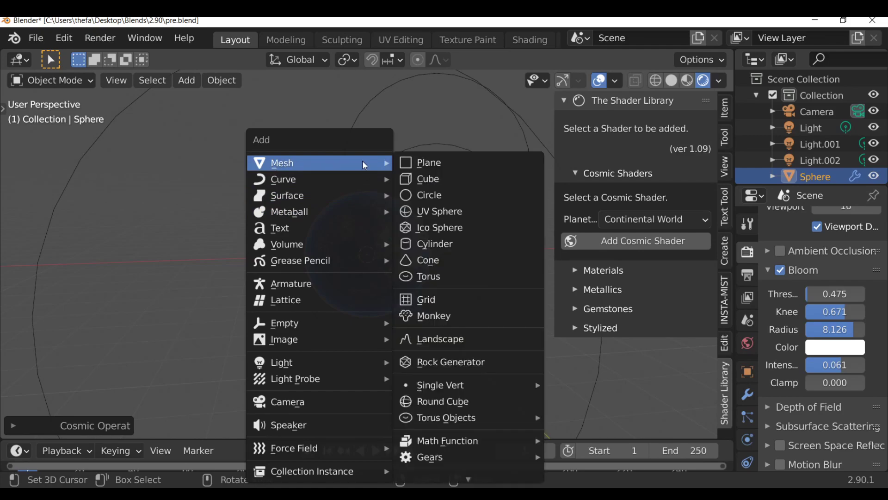
# Add a UV sphere and scale it up to about 28
pyautogui.click(465, 211)
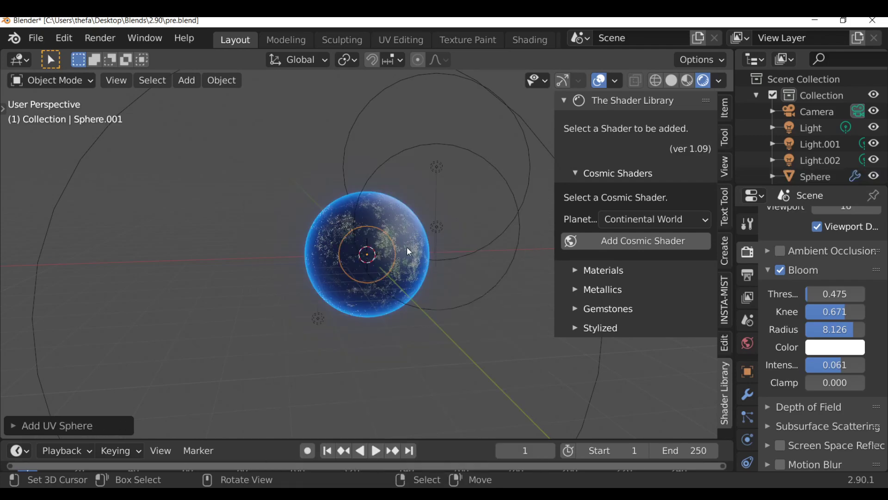
pyautogui.press('s')
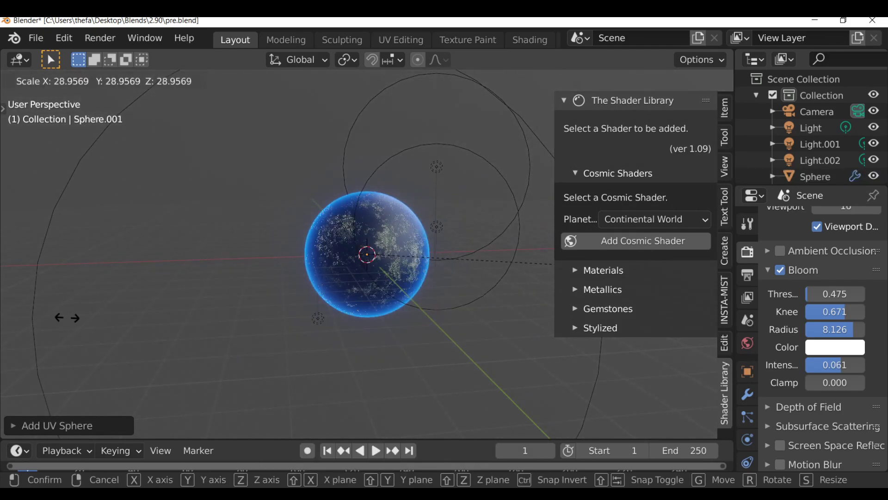
pyautogui.click(65, 320)
pyautogui.moveTo(298, 240)
pyautogui.mouseDown(button='middle')
pyautogui.moveTo(222, 254)
pyautogui.moveTo(212, 234)
pyautogui.moveTo(217, 262)
pyautogui.mouseUp(button='middle')
# Apply the Stars cosmic shader to the big sphere for a starfield background
pyautogui.click(672, 220)
pyautogui.click(639, 308)
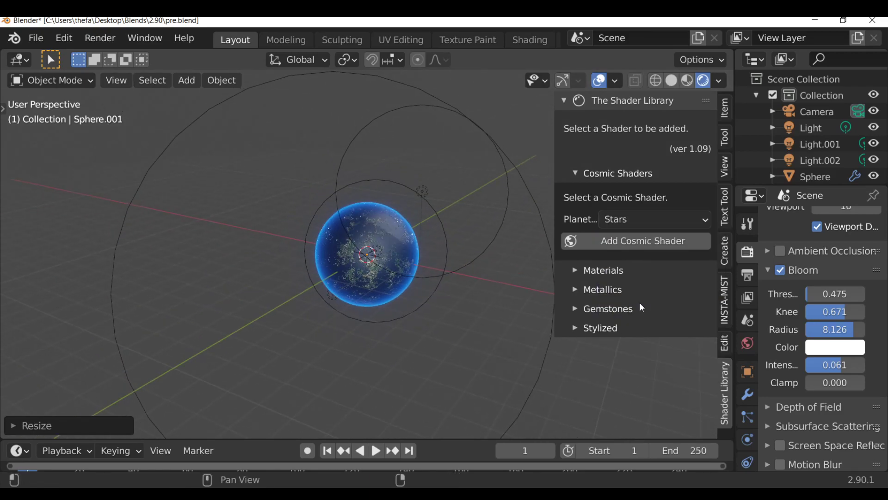
pyautogui.click(648, 241)
pyautogui.moveTo(609, 249); pyautogui.dragTo(141, 166)
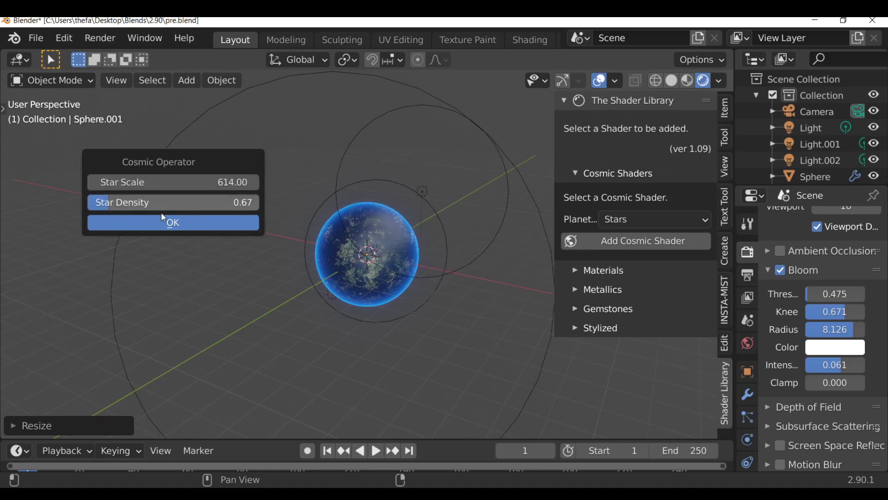
pyautogui.click(171, 222)
pyautogui.moveTo(306, 229)
pyautogui.mouseDown(button='middle')
pyautogui.moveTo(364, 179)
pyautogui.moveTo(328, 215)
pyautogui.mouseUp(button='middle')
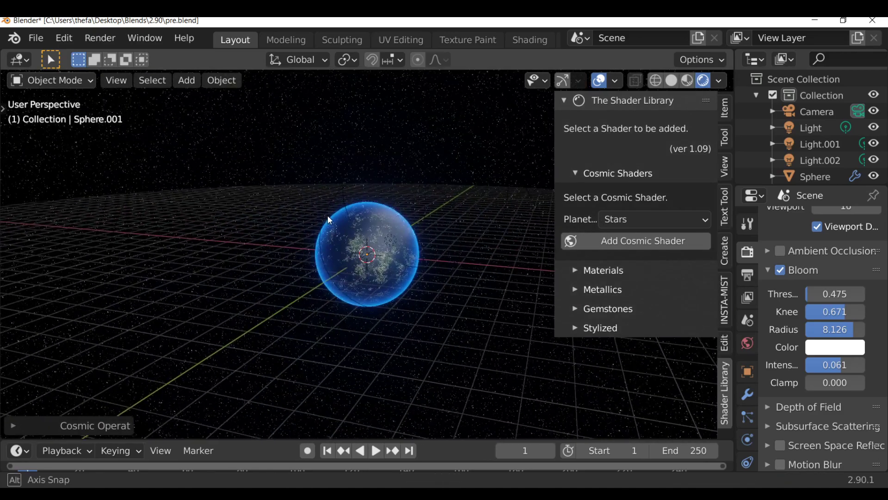
# Hide overlays, frame the planet, reset the planet type to Continental World, and view through the camera
pyautogui.click(594, 83)
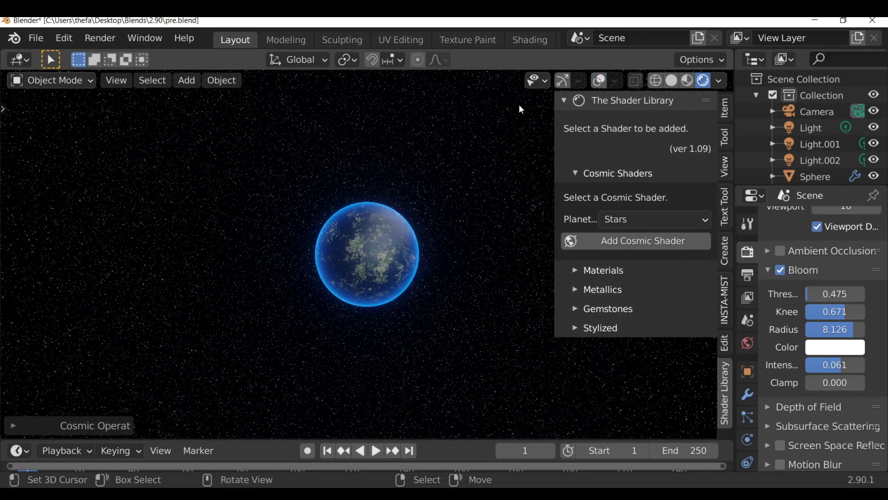
pyautogui.moveTo(519, 104); pyautogui.dragTo(382, 172, button='middle')
pyautogui.press('KP_Decimal')
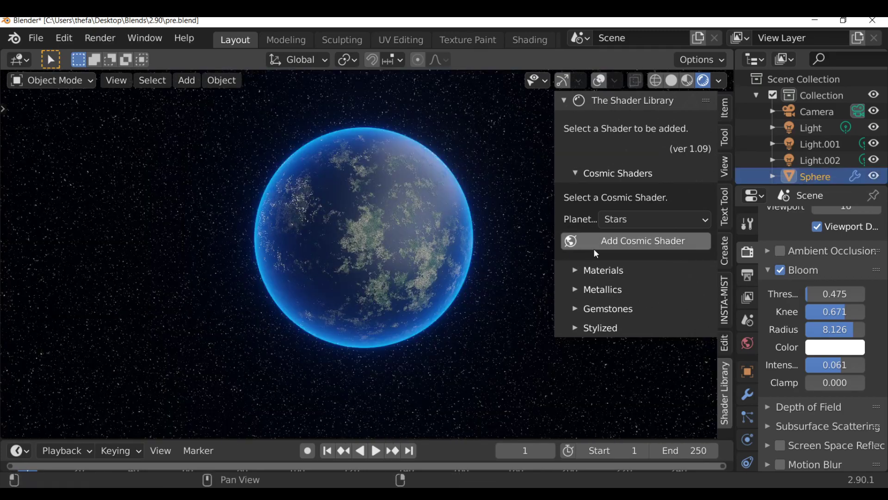
pyautogui.click(629, 217)
pyautogui.click(636, 237)
pyautogui.press('KP_0')
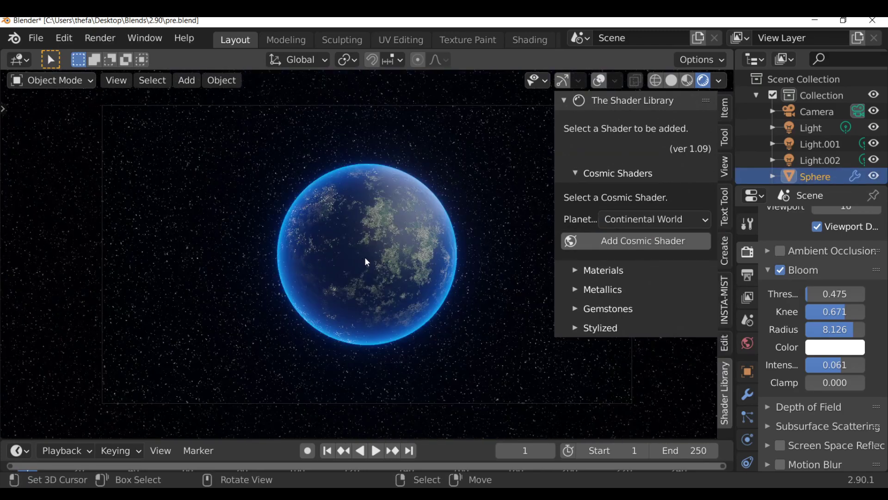
# Apply a Moon cosmic shader to the planet sphere
pyautogui.click(681, 219)
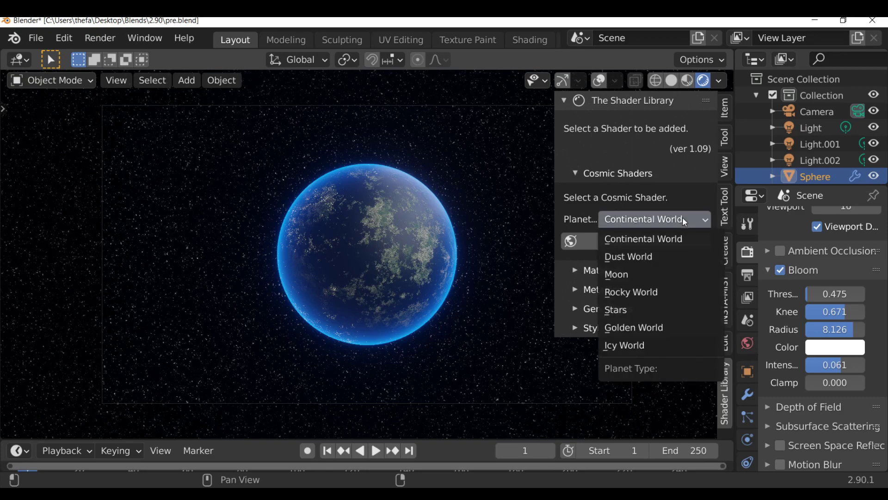
pyautogui.click(617, 275)
pyautogui.click(619, 240)
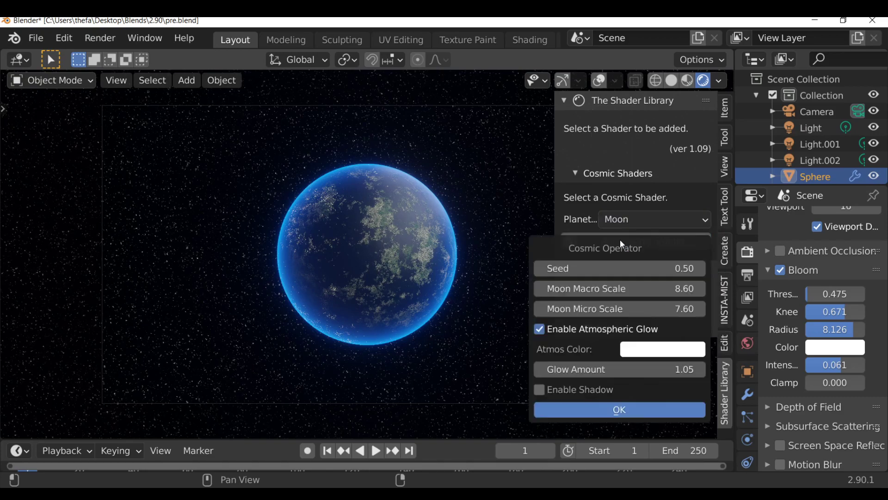
pyautogui.moveTo(625, 249)
pyautogui.mouseDown()
pyautogui.moveTo(439, 216)
pyautogui.moveTo(120, 179)
pyautogui.mouseUp()
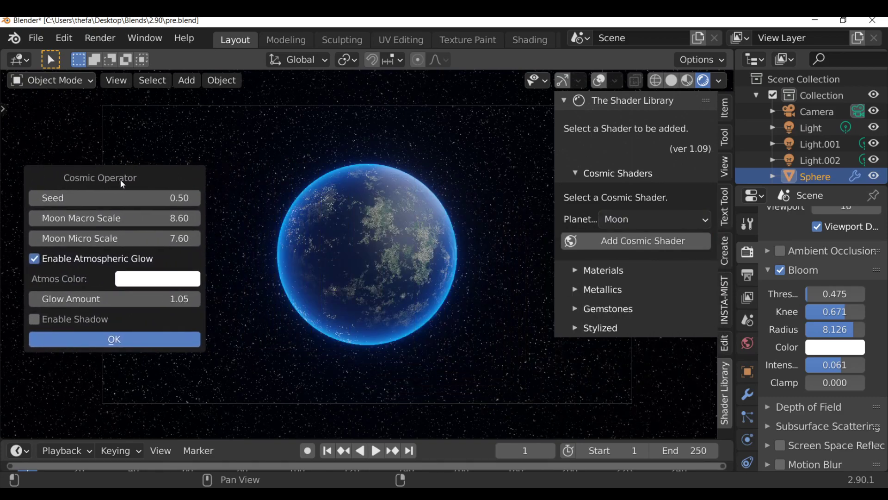
pyautogui.click(119, 339)
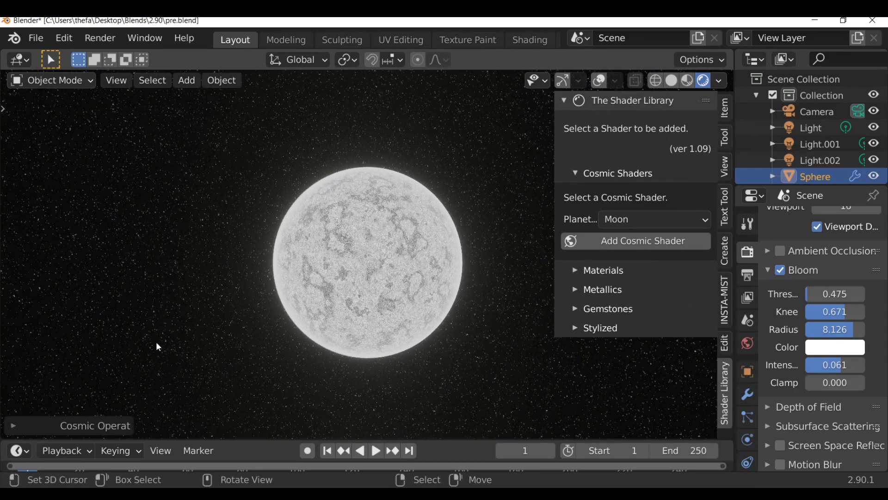
# Set Moon Macro Scale to 6.50 and Moon Micro Scale to 9.76
pyautogui.click(17, 425)
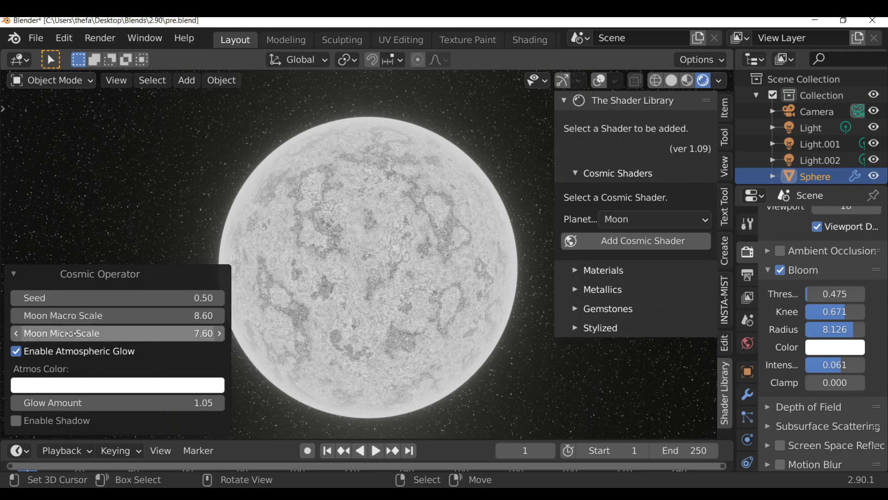
pyautogui.moveTo(69, 315)
pyautogui.mouseDown()
pyautogui.moveTo(176, 316)
pyautogui.moveTo(48, 315)
pyautogui.moveTo(70, 315)
pyautogui.mouseUp()
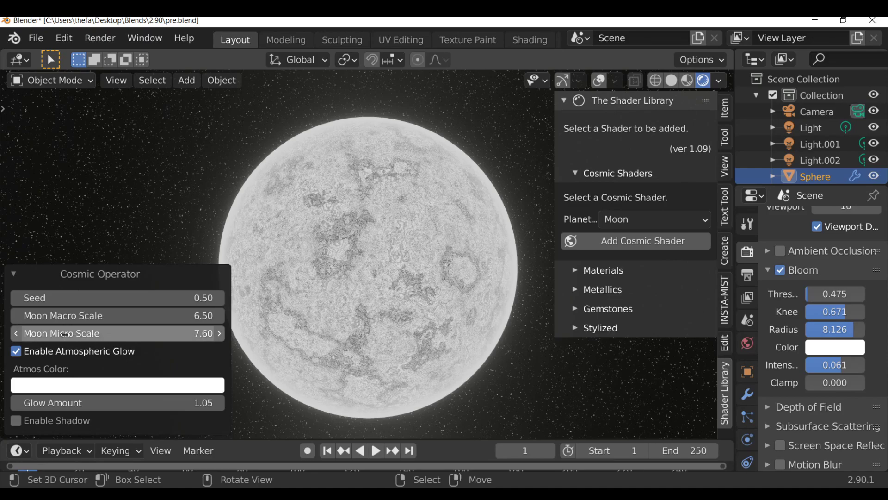
pyautogui.scroll(5, 399, 273)
pyautogui.scroll(-2, 405, 232)
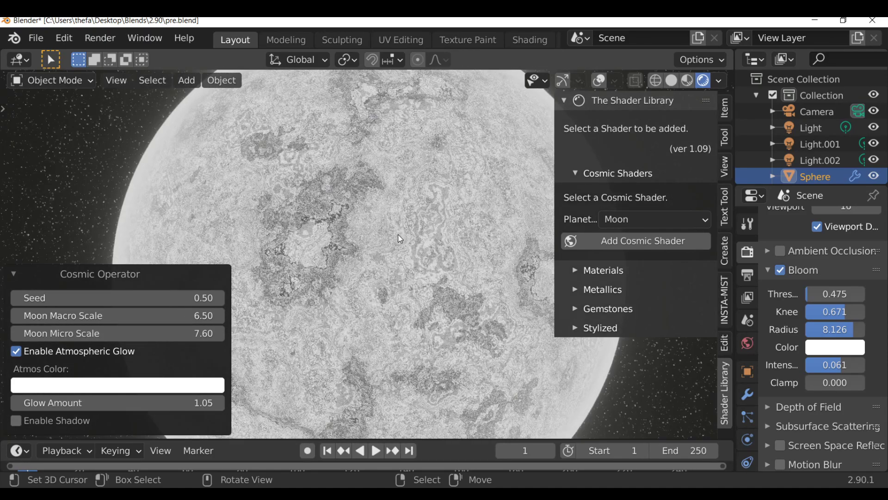
pyautogui.moveTo(80, 333)
pyautogui.mouseDown()
pyautogui.moveTo(137, 333)
pyautogui.moveTo(115, 333)
pyautogui.mouseUp()
pyautogui.scroll(-4, 339, 311)
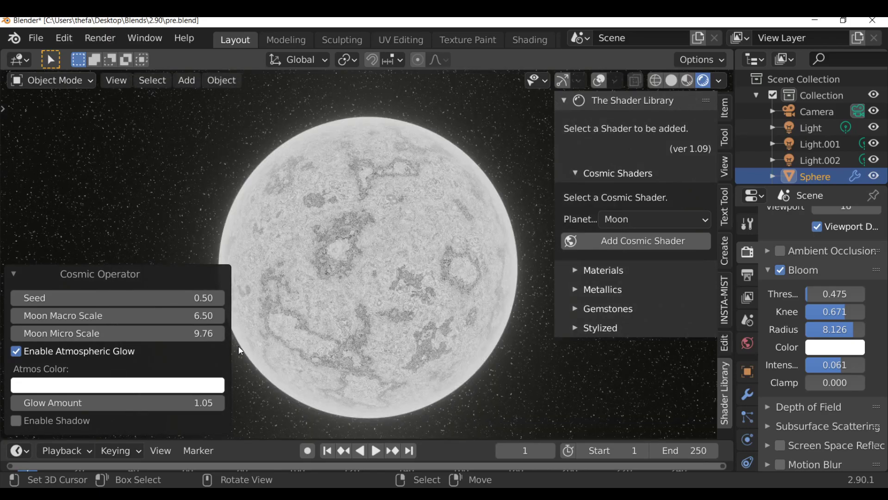
# Toggle the moon's shadow on then off, and reseed its surface to 24.92
pyautogui.click(18, 420)
pyautogui.scroll(-3, 266, 339)
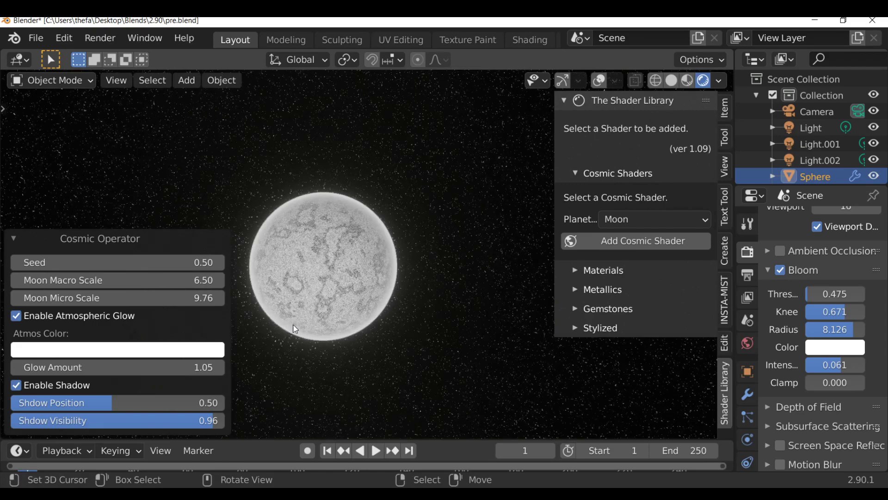
pyautogui.moveTo(492, 291); pyautogui.dragTo(418, 283, button='middle')
pyautogui.click(16, 385)
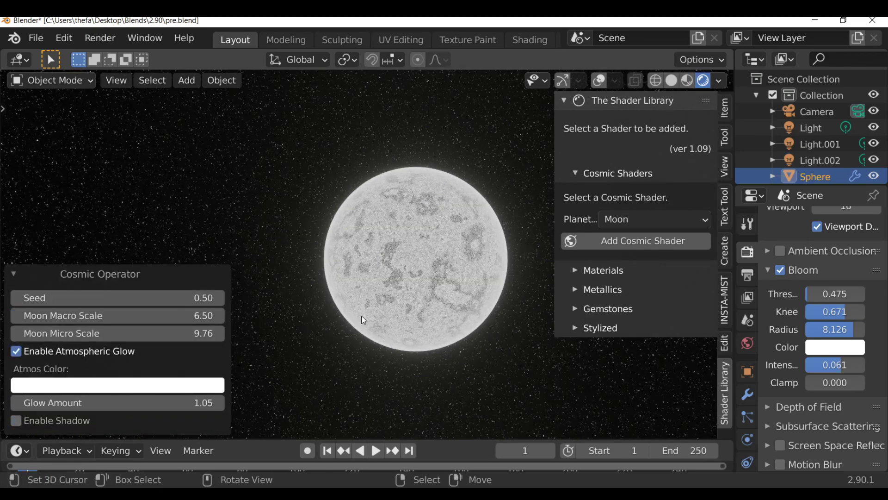
pyautogui.scroll(4, 302, 324)
pyautogui.scroll(-3, 303, 326)
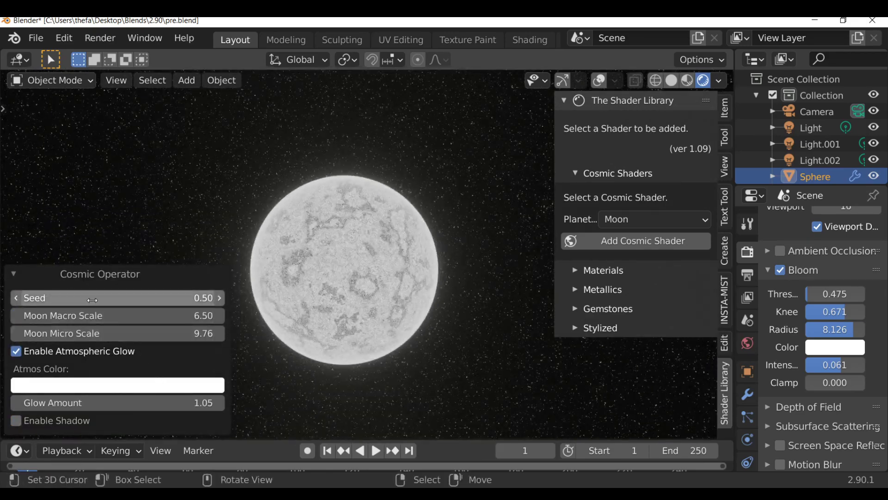
pyautogui.scroll(2, 411, 296)
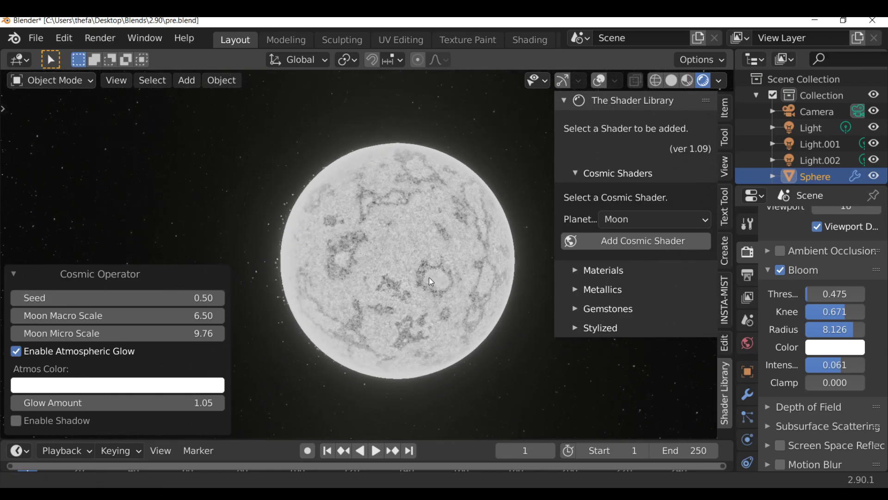
pyautogui.moveTo(429, 277); pyautogui.dragTo(390, 247, button='middle')
pyautogui.moveTo(166, 298)
pyautogui.mouseDown()
pyautogui.moveTo(371, 297)
pyautogui.moveTo(77, 292)
pyautogui.mouseUp()
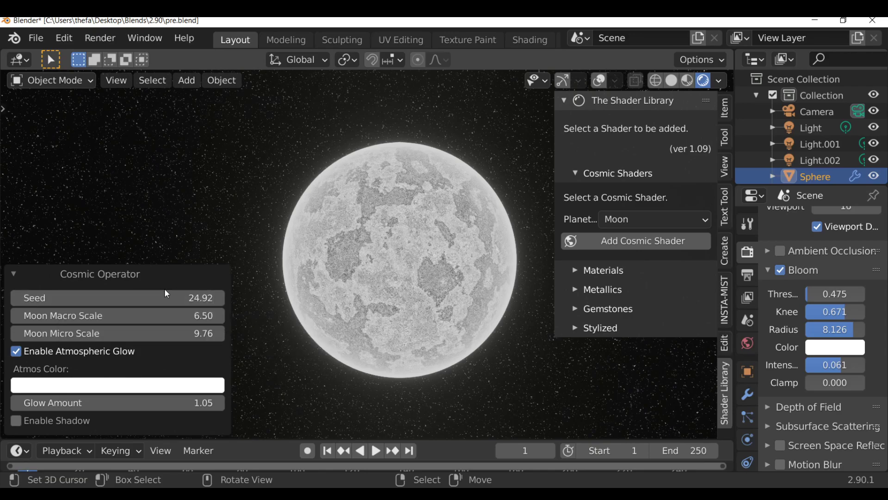
pyautogui.click(164, 273)
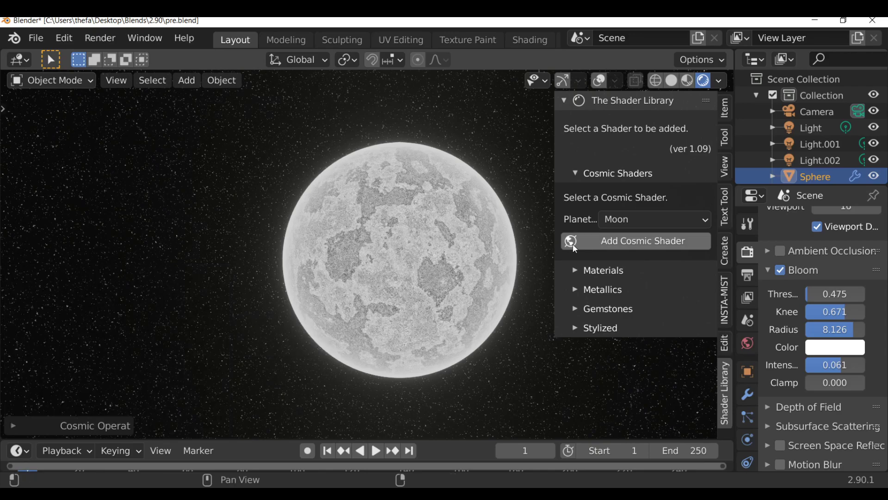
# Replace the moon with a Rocky World cosmic shader
pyautogui.click(662, 217)
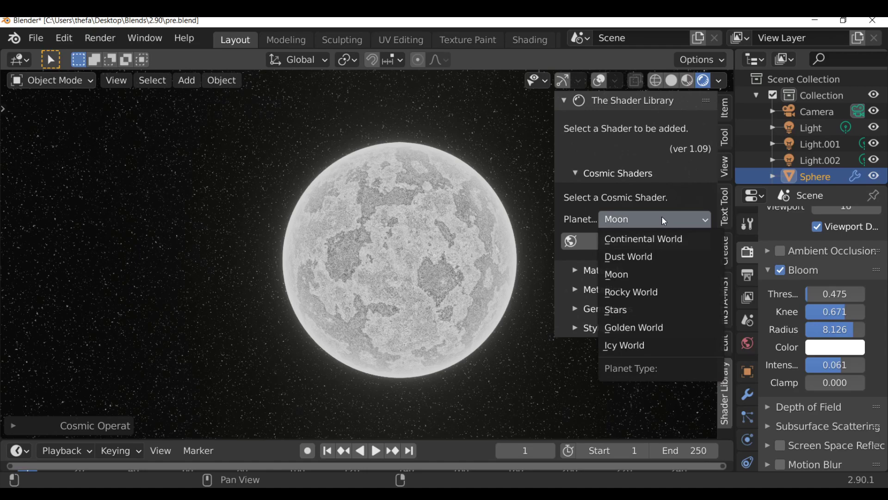
pyautogui.click(666, 293)
pyautogui.click(657, 240)
pyautogui.moveTo(659, 226)
pyautogui.mouseDown()
pyautogui.moveTo(296, 176)
pyautogui.moveTo(132, 134)
pyautogui.mouseUp()
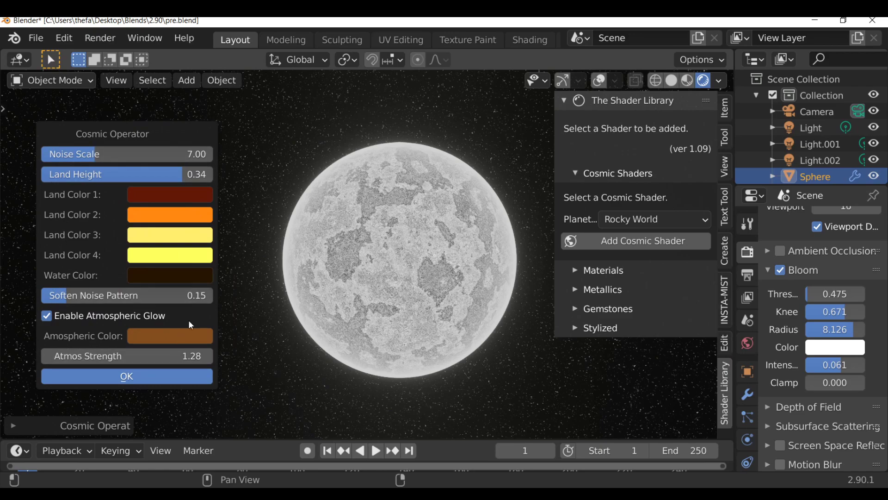
pyautogui.click(123, 375)
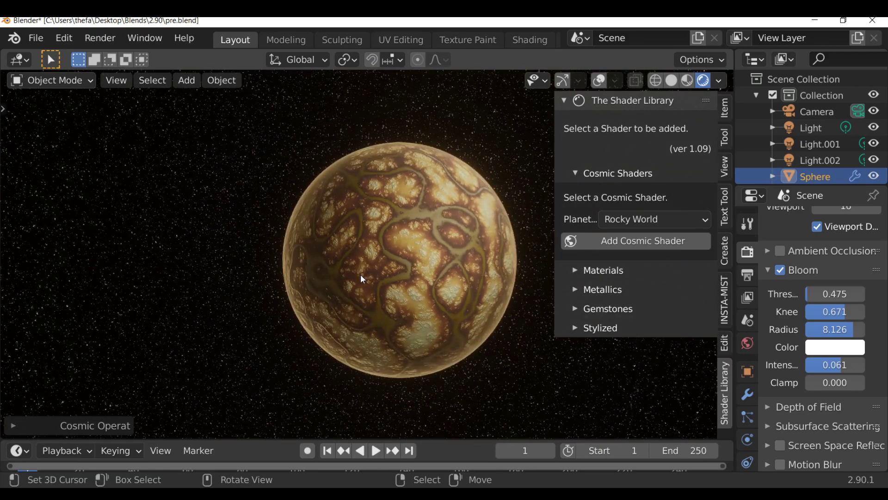
# Raise Noise Scale to about 7.39, lower Land Height, and adjust Land Color 2
pyautogui.click(9, 427)
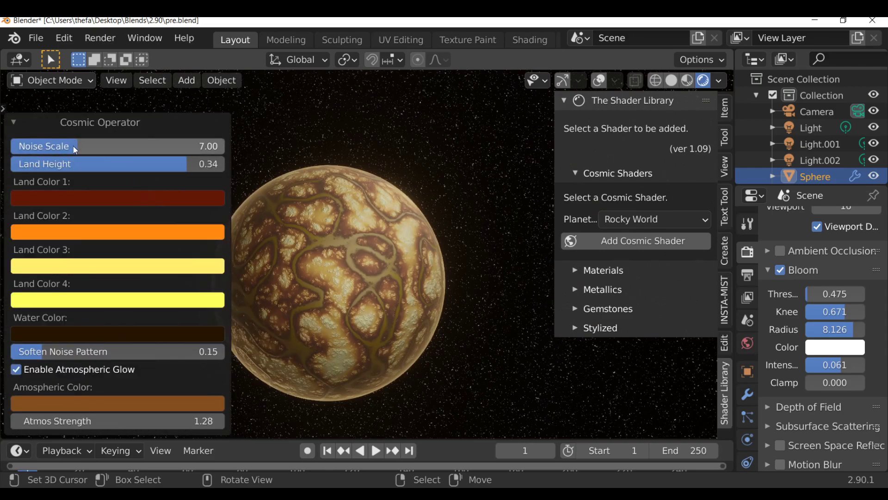
pyautogui.moveTo(73, 146)
pyautogui.mouseDown()
pyautogui.moveTo(120, 146)
pyautogui.moveTo(93, 143)
pyautogui.mouseUp()
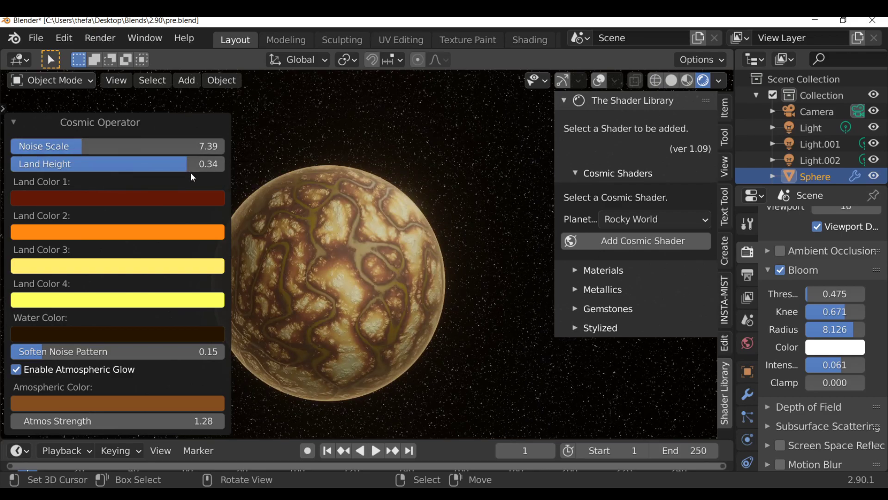
pyautogui.moveTo(191, 165); pyautogui.dragTo(177, 164)
pyautogui.click(137, 236)
pyautogui.moveTo(51, 357); pyautogui.dragTo(95, 282)
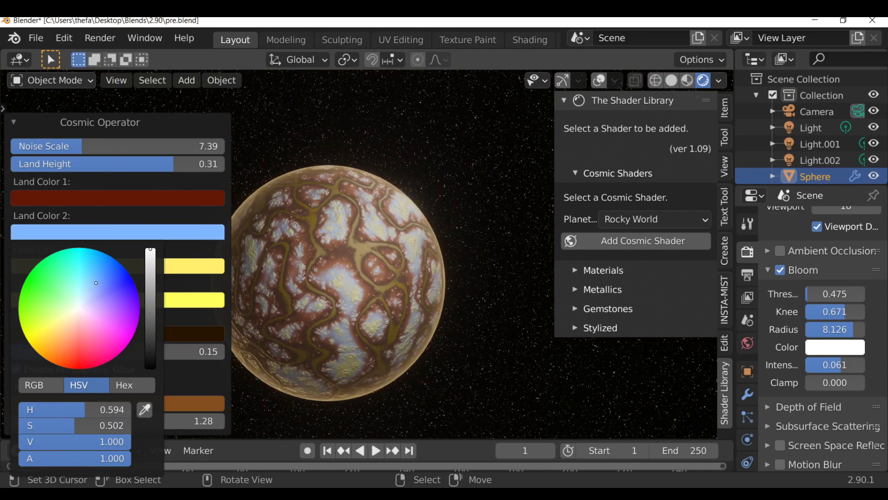
pyautogui.press('Escape')
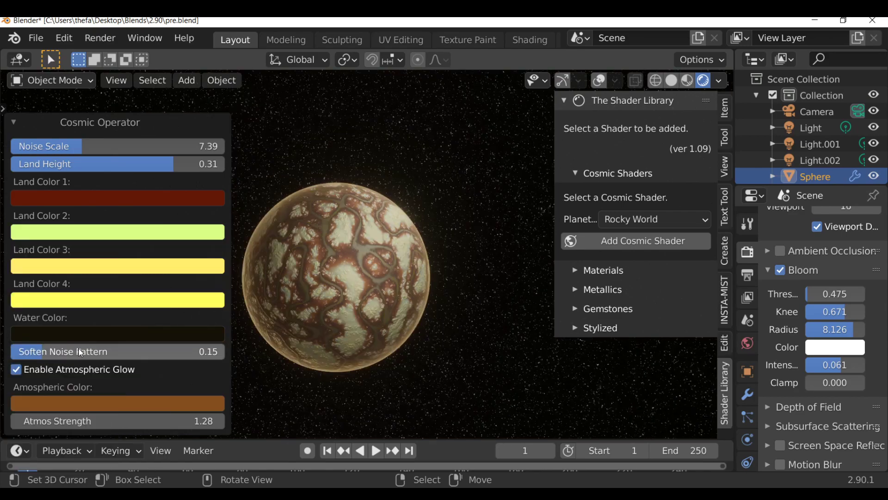
# Drop Soften Noise Pattern to 0.03 and give the atmosphere a duller glow colour
pyautogui.scroll(2, 375, 276)
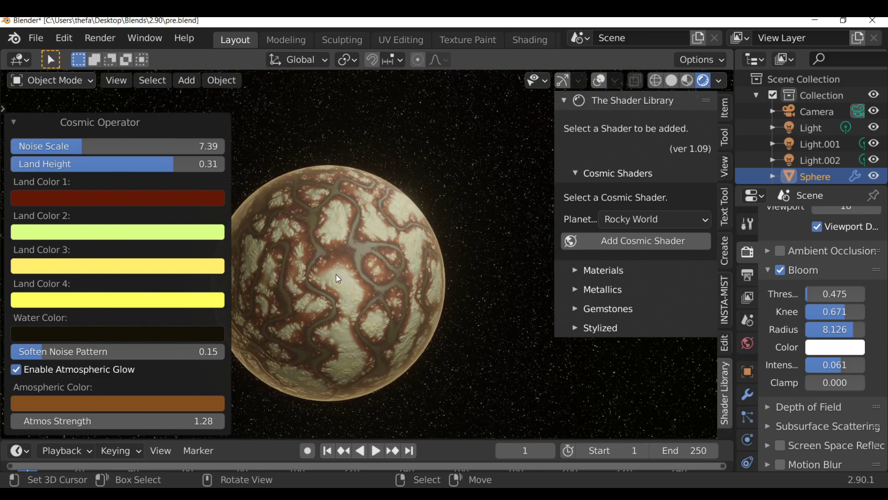
pyautogui.moveTo(42, 351); pyautogui.dragTo(157, 351)
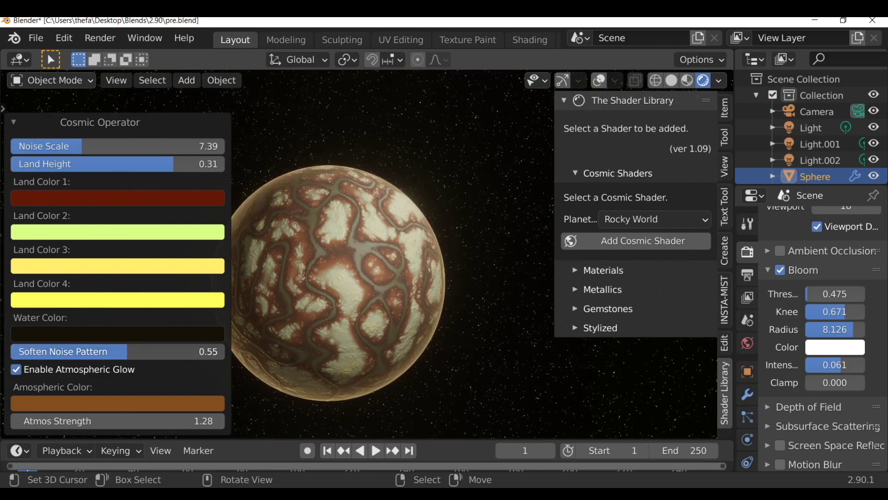
pyautogui.scroll(-1, 400, 311)
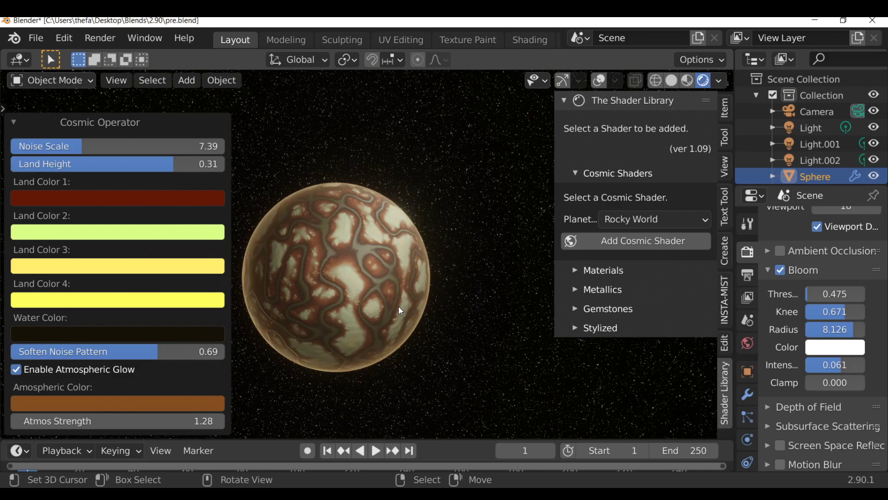
pyautogui.moveTo(151, 351)
pyautogui.mouseDown()
pyautogui.moveTo(199, 351)
pyautogui.moveTo(19, 351)
pyautogui.mouseUp()
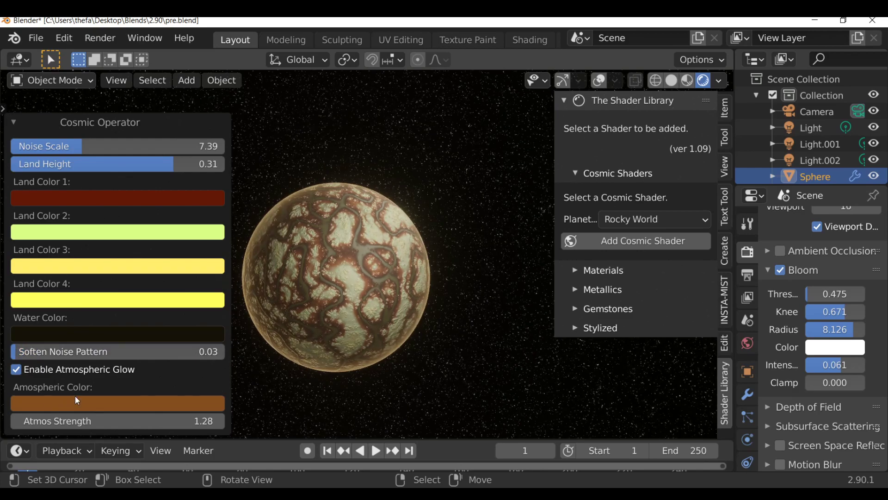
pyautogui.click(116, 401)
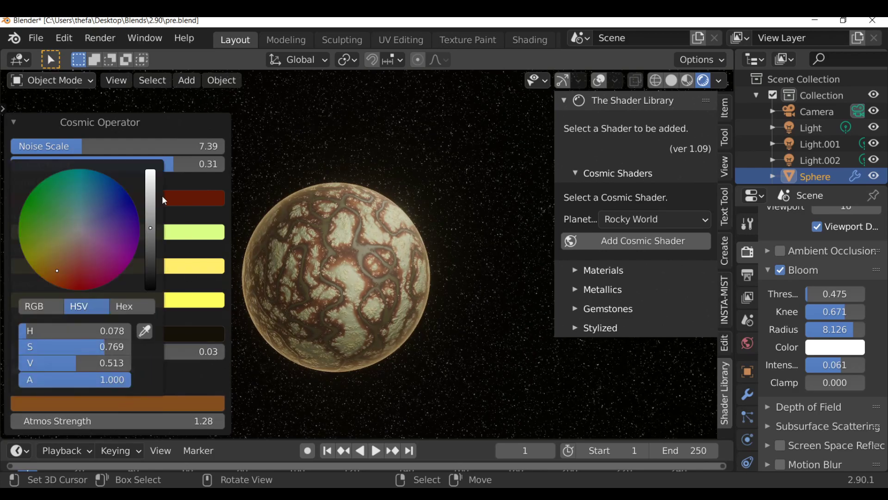
pyautogui.moveTo(71, 253); pyautogui.dragTo(61, 254)
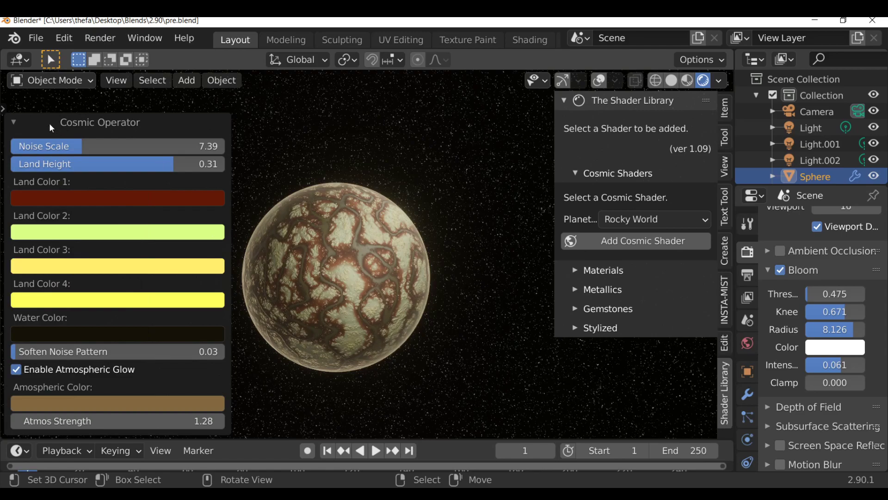
pyautogui.click(14, 122)
# Shade the sphere with the Golden World cosmic shader and confirm its planet settings
pyautogui.click(624, 220)
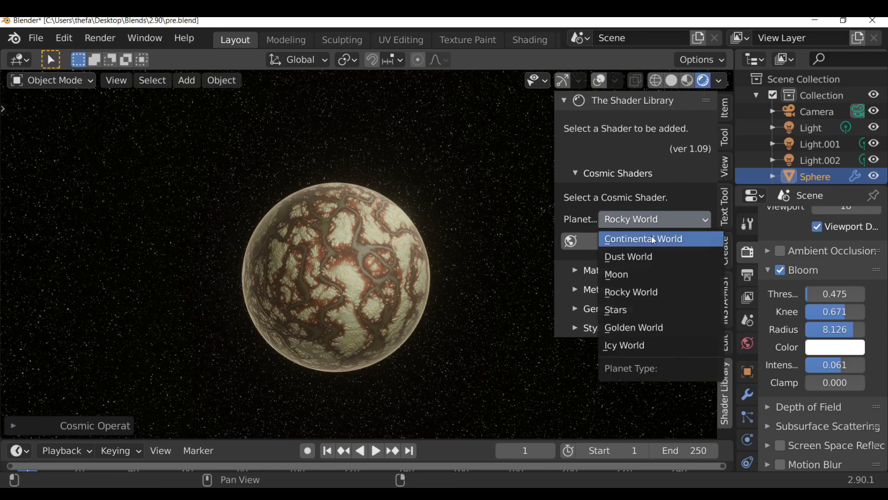
pyautogui.click(659, 327)
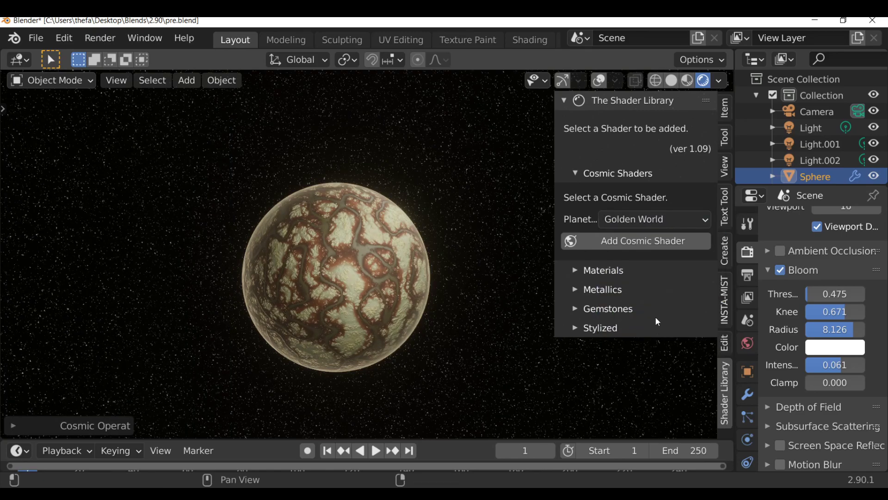
pyautogui.click(657, 242)
pyautogui.moveTo(628, 222); pyautogui.dragTo(119, 147)
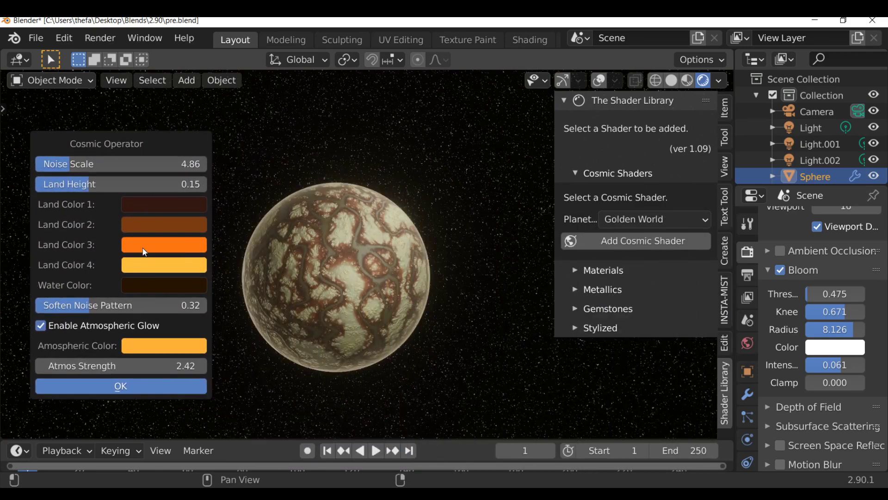
pyautogui.click(120, 386)
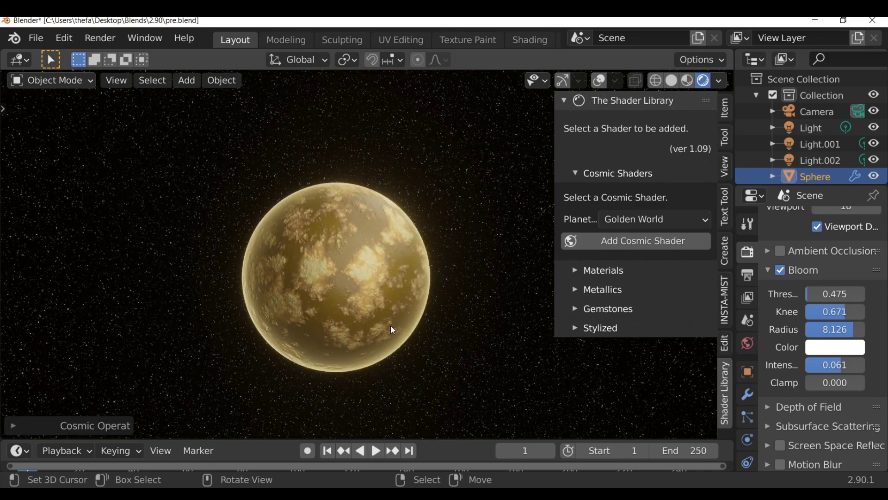
pyautogui.scroll(3, 343, 279)
pyautogui.moveTo(343, 275); pyautogui.dragTo(290, 287, button='middle')
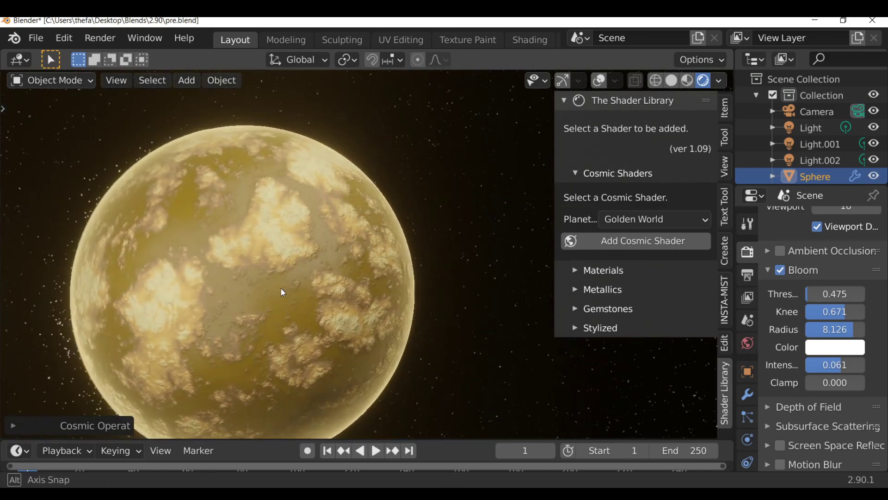
pyautogui.scroll(-5, 324, 290)
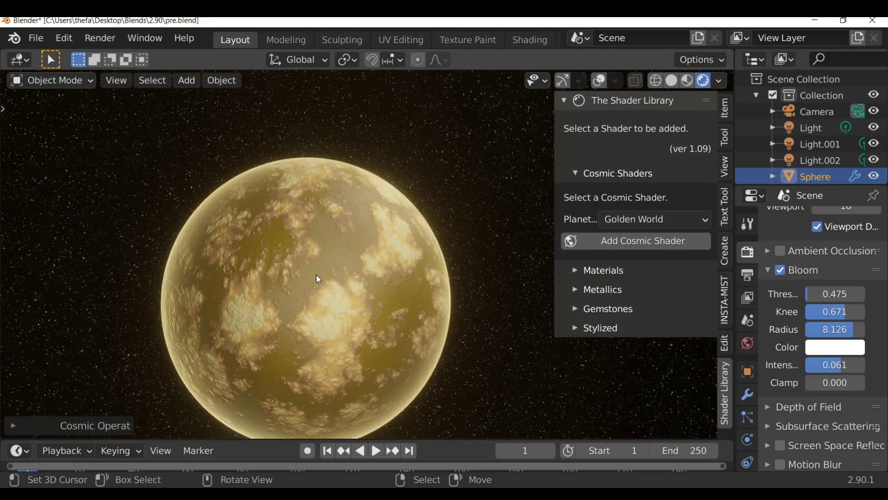
# Set the Golden World noise scale to 4.95 and make the water colour deep blue
pyautogui.click(70, 425)
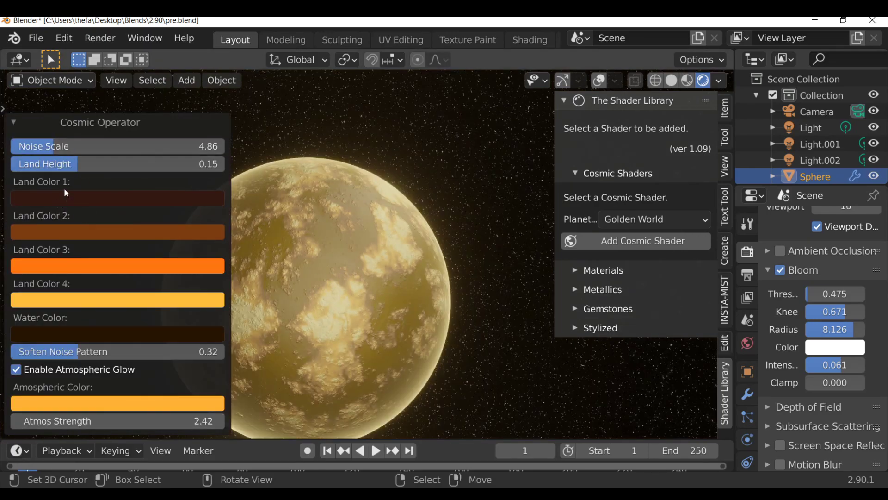
pyautogui.moveTo(51, 146); pyautogui.dragTo(56, 146)
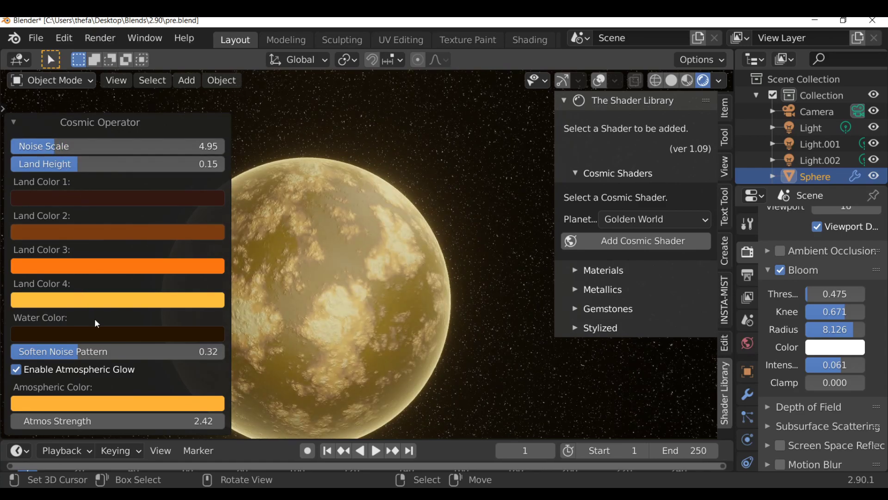
pyautogui.click(79, 331)
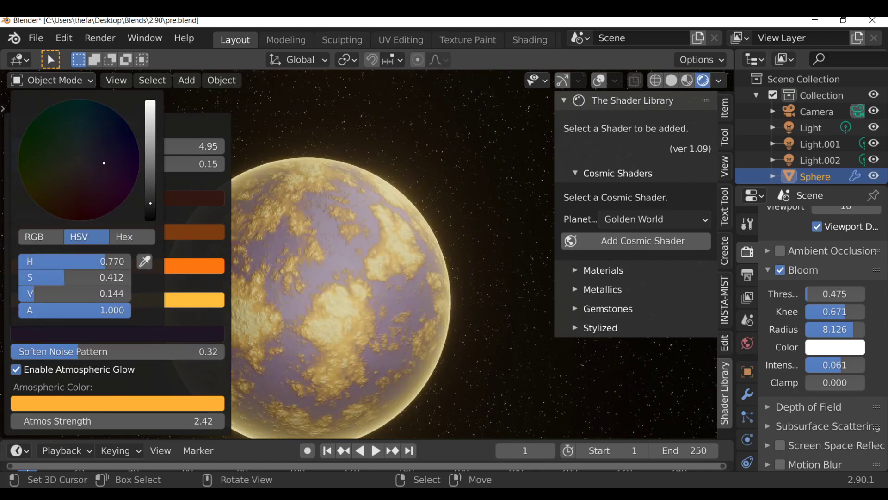
pyautogui.moveTo(104, 163); pyautogui.dragTo(106, 137)
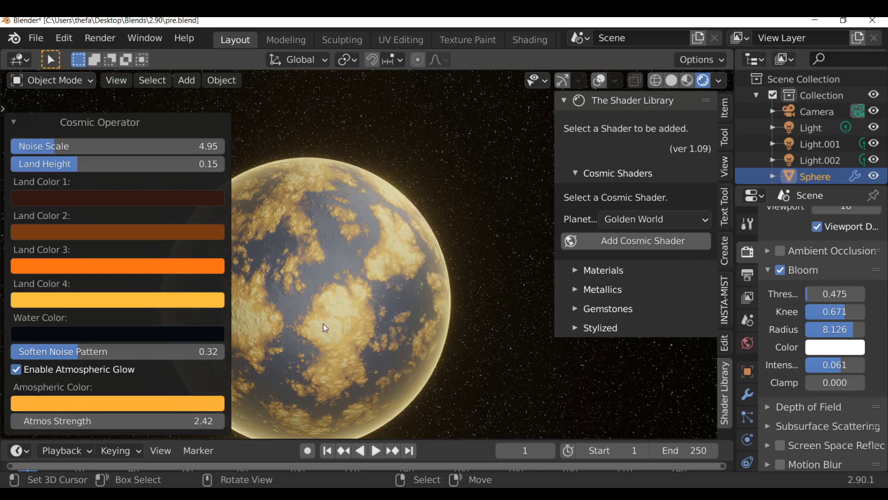
pyautogui.scroll(-1, 325, 327)
pyautogui.scroll(-1, 322, 323)
pyautogui.click(31, 122)
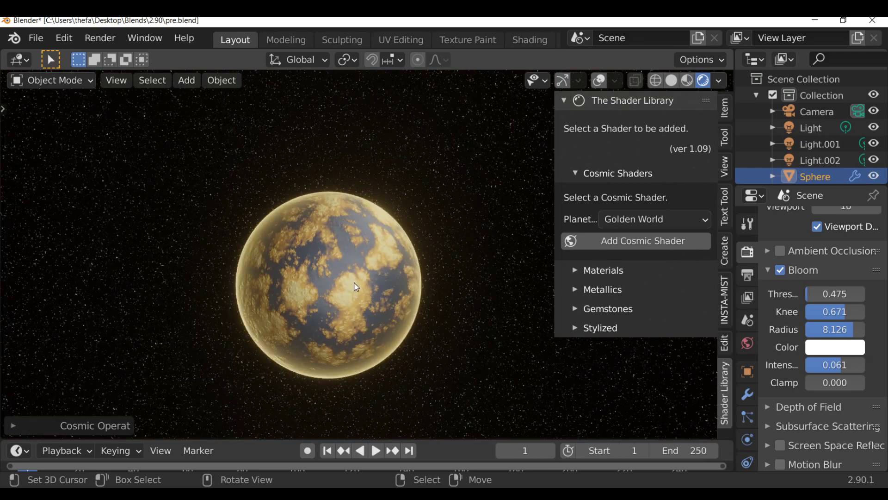
pyautogui.click(644, 220)
# Shade the sphere with the Icy World cosmic shader and confirm its planet settings
pyautogui.click(646, 341)
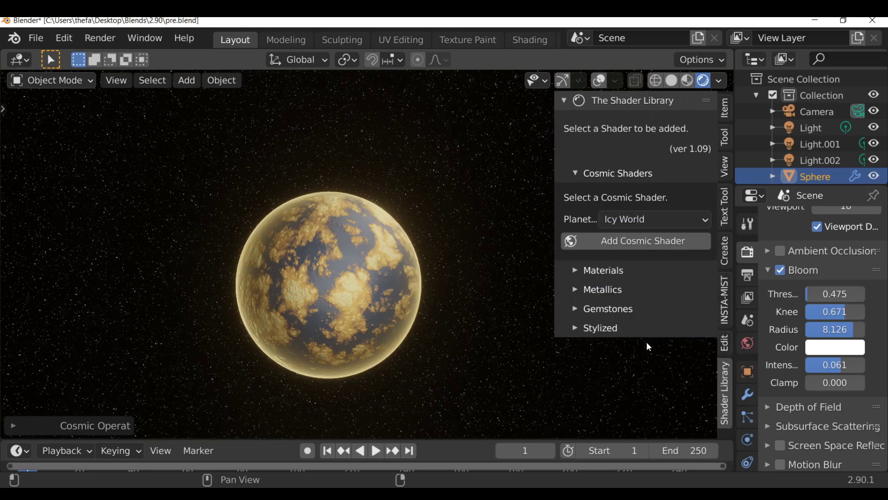
pyautogui.click(637, 245)
pyautogui.moveTo(648, 223); pyautogui.dragTo(130, 139)
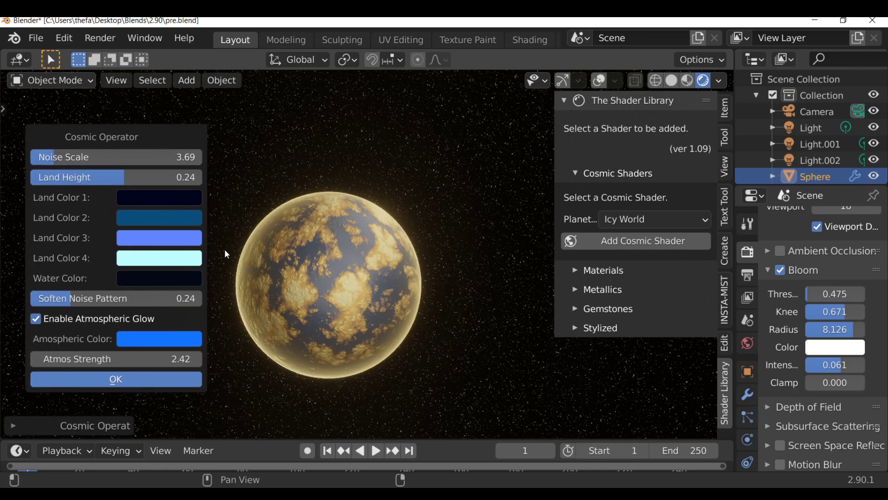
pyautogui.click(145, 378)
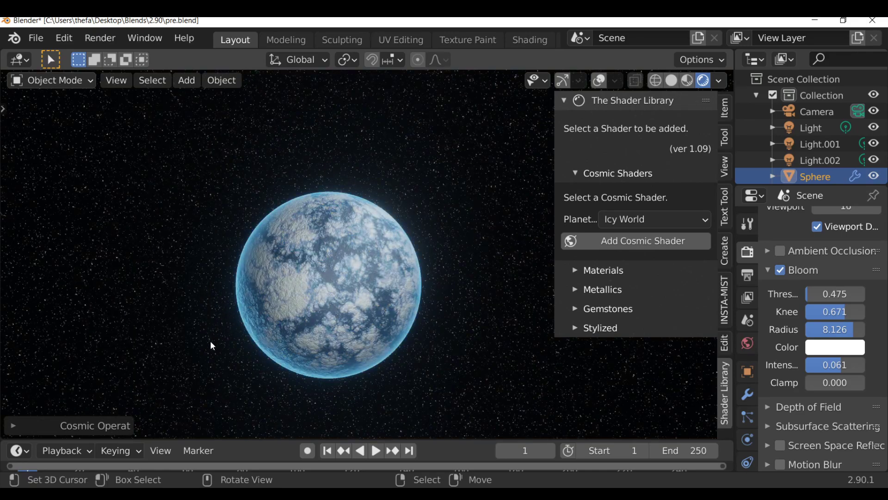
pyautogui.moveTo(205, 340)
pyautogui.mouseDown(button='middle')
pyautogui.moveTo(257, 307)
pyautogui.moveTo(68, 351)
pyautogui.mouseUp(button='middle')
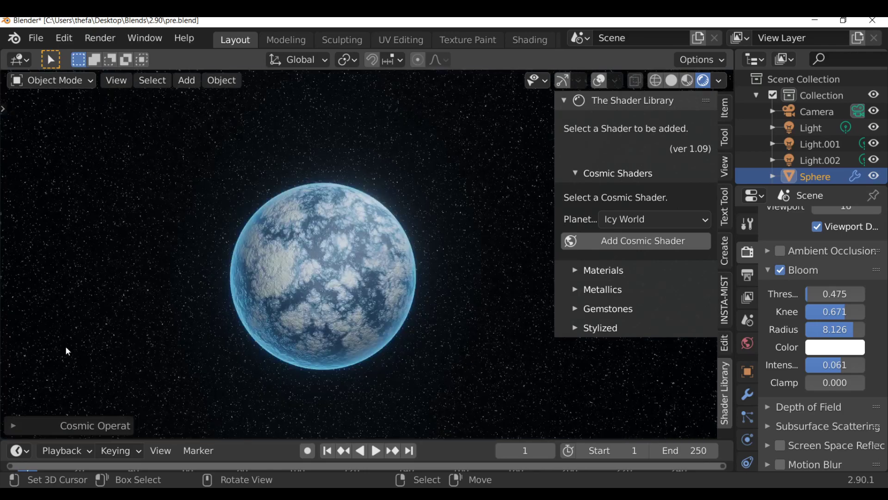
# Reopen the Icy World settings, orbit around the planet, and split the 3D view in two
pyautogui.click(11, 424)
pyautogui.moveTo(353, 301); pyautogui.dragTo(418, 295, button='middle')
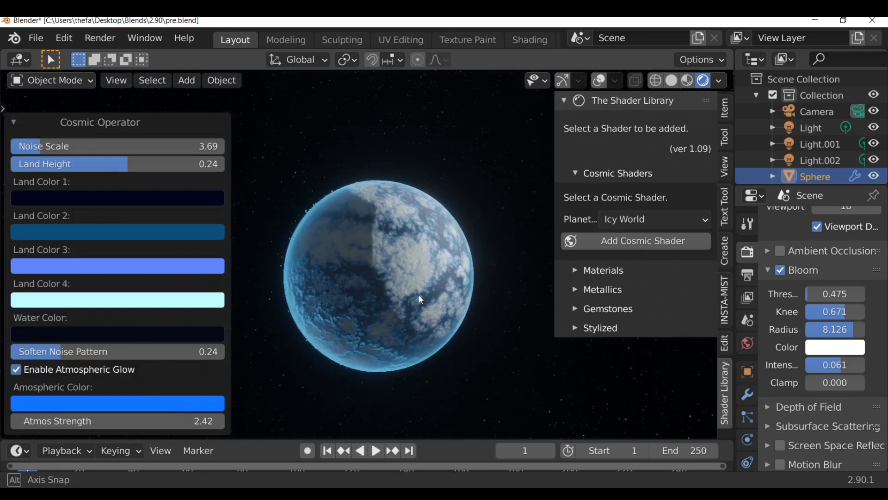
pyautogui.moveTo(106, 282); pyautogui.dragTo(239, 224, button='middle')
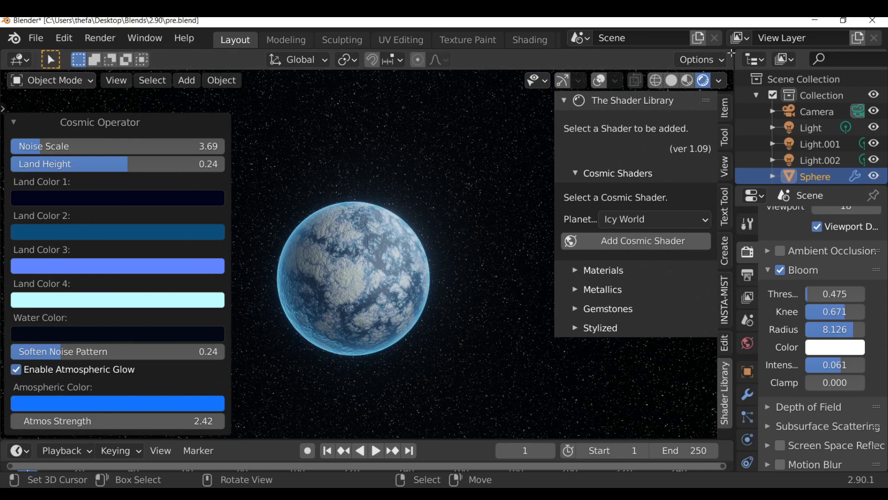
pyautogui.moveTo(730, 70); pyautogui.dragTo(729, 202)
# Turn the top area into an enlarged Shader Editor showing the whole Icy World node tree
pyautogui.click(20, 60)
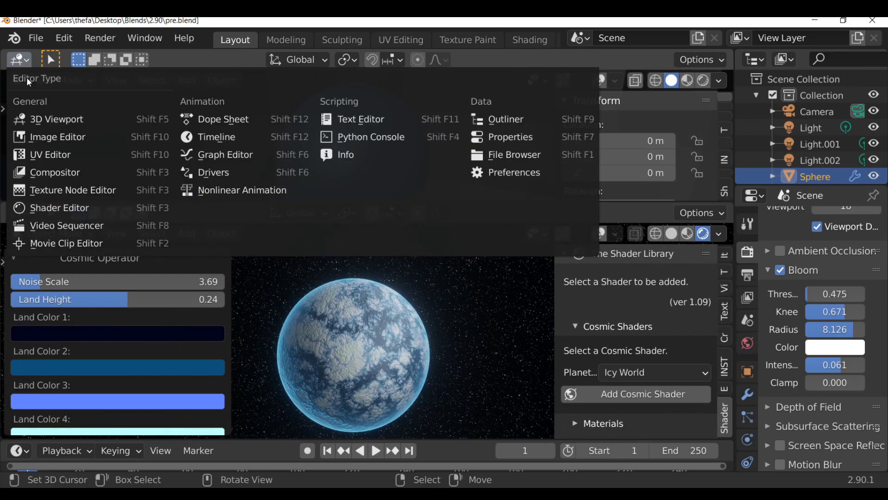
pyautogui.click(42, 209)
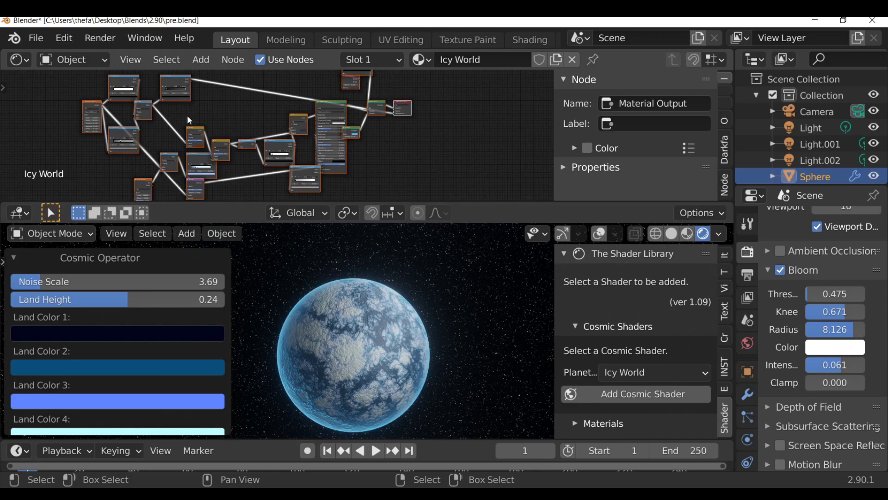
pyautogui.moveTo(48, 202); pyautogui.dragTo(48, 236)
pyautogui.press('Home')
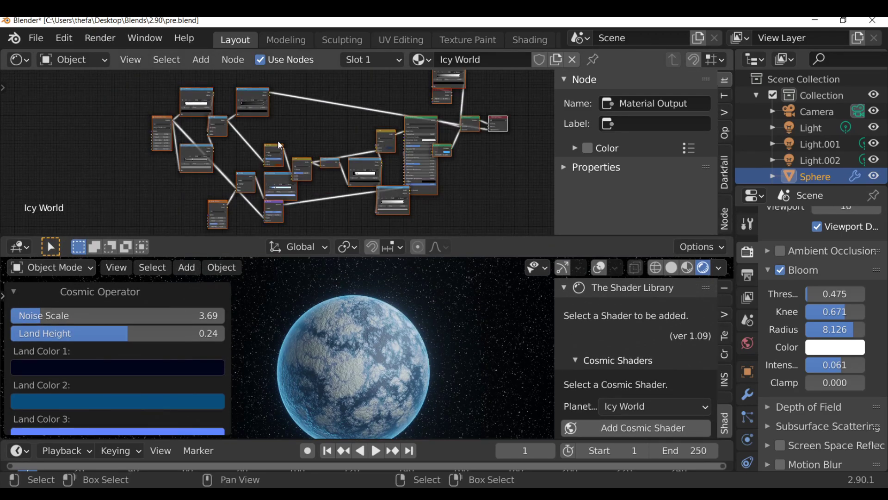
# Zoom to the Musgrave texture node and lower its Offset to -0.130
pyautogui.keyDown('ctrl'); pyautogui.moveTo(279, 145); pyautogui.dragTo(249, 151, button='middle'); pyautogui.keyUp('ctrl')
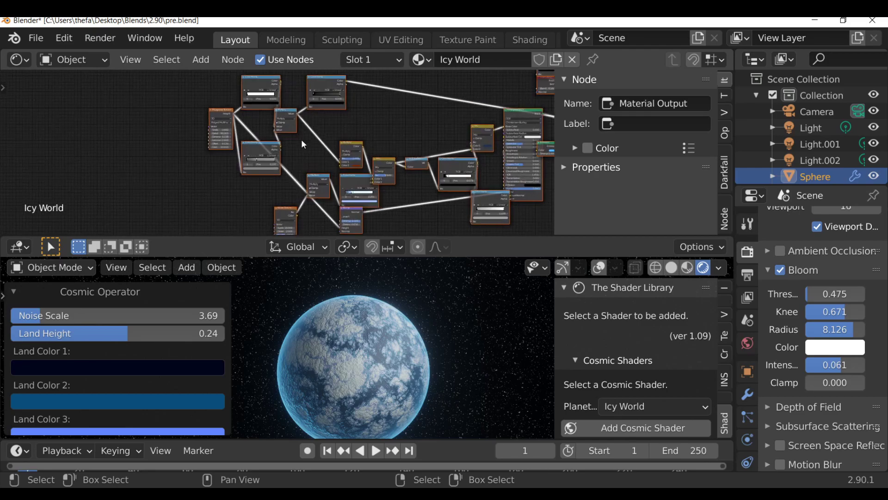
pyautogui.keyDown('ctrl'); pyautogui.moveTo(249, 151); pyautogui.dragTo(340, 155, button='middle'); pyautogui.keyUp('ctrl')
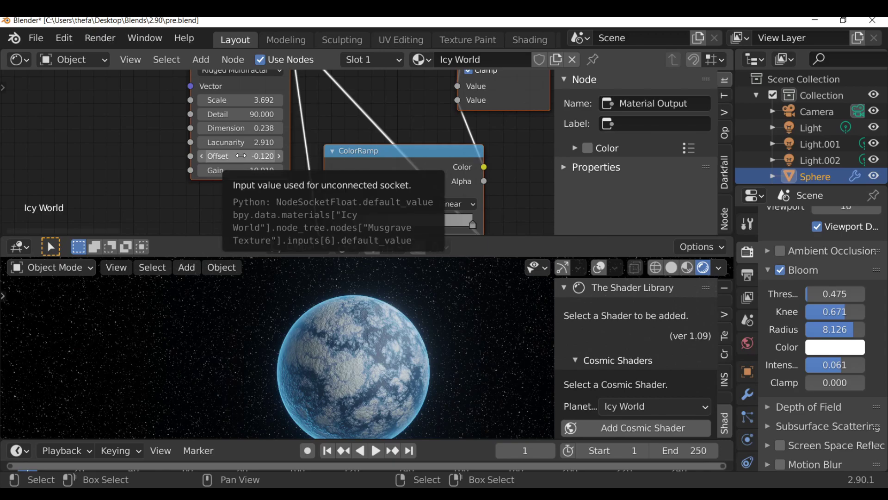
pyautogui.moveTo(241, 156)
pyautogui.mouseDown()
pyautogui.moveTo(252, 155)
pyautogui.moveTo(238, 156)
pyautogui.mouseUp()
pyautogui.moveTo(240, 100); pyautogui.dragTo(229, 99)
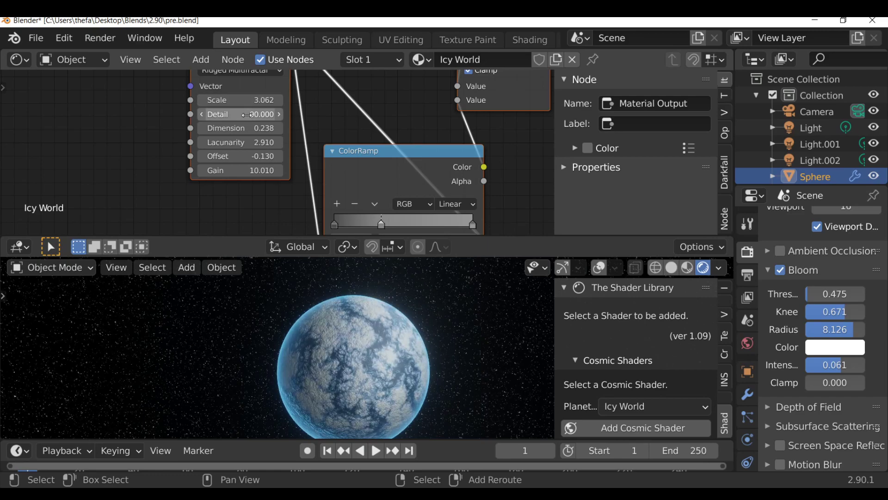
pyautogui.press('Home')
pyautogui.moveTo(435, 233); pyautogui.dragTo(329, 118, button='middle')
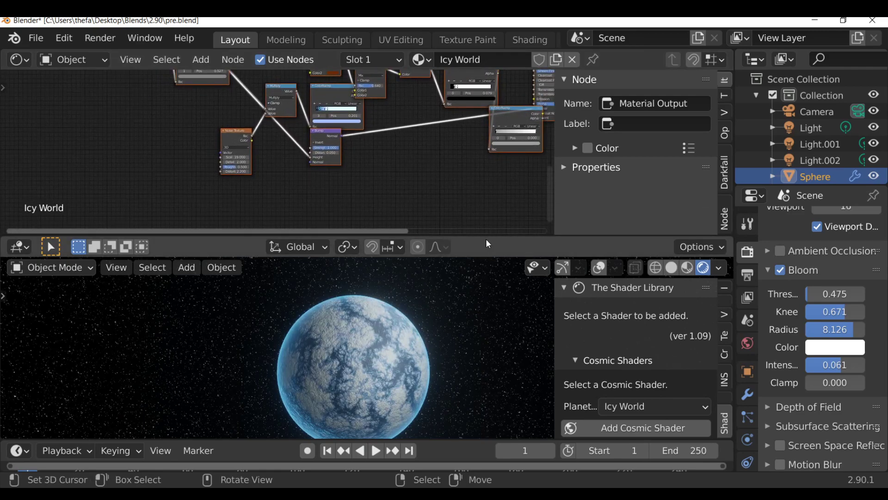
# Collapse the Shader Editor to its header and zoom the viewport in on the icy planet
pyautogui.moveTo(487, 233); pyautogui.dragTo(416, 118)
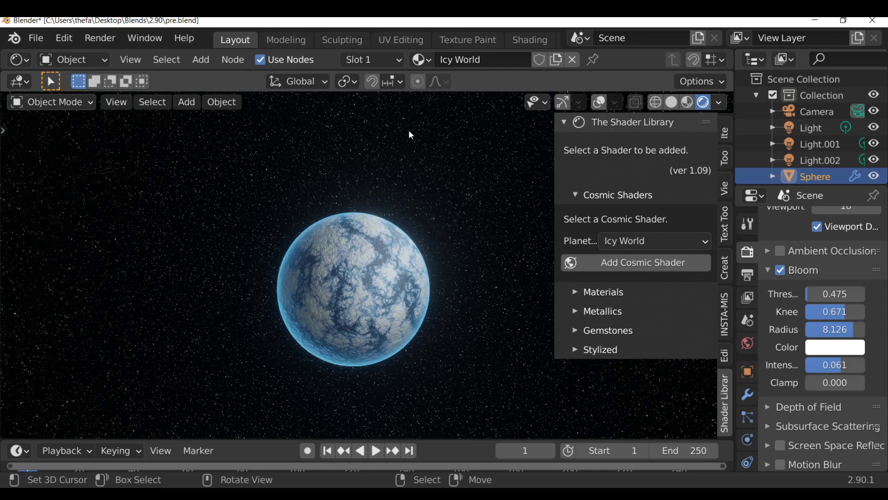
pyautogui.scroll(1, 409, 131)
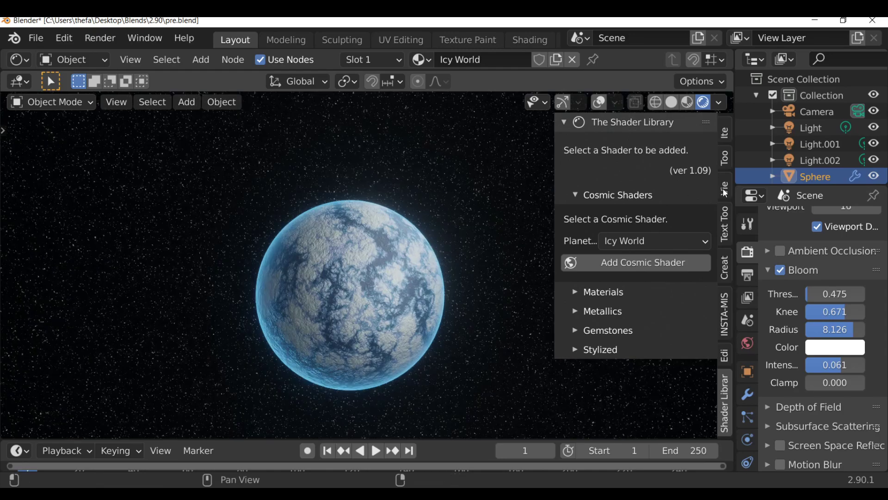